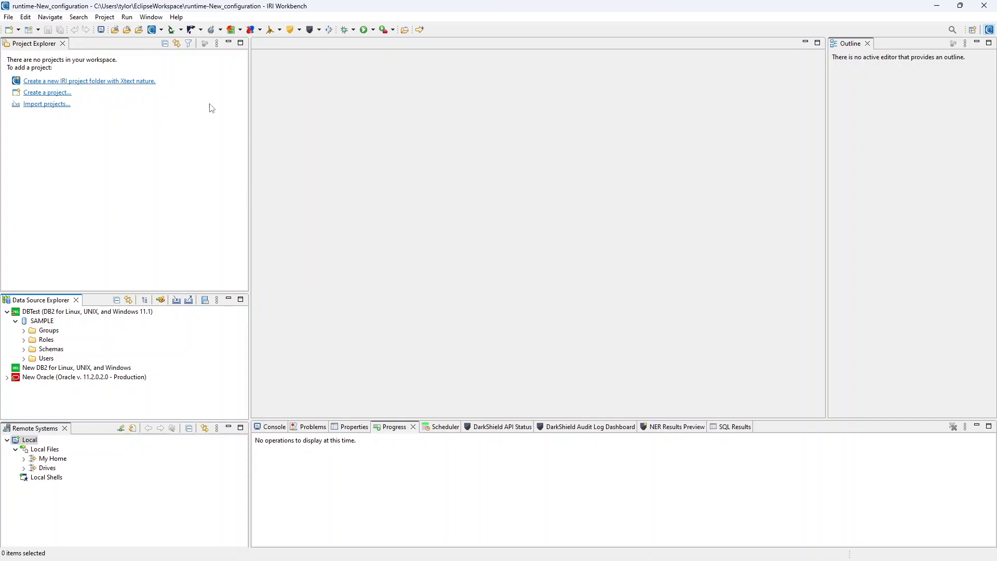
- Create an IRI project named Schema_Search with a data class library populated with the default data classes
left_click(7, 17)
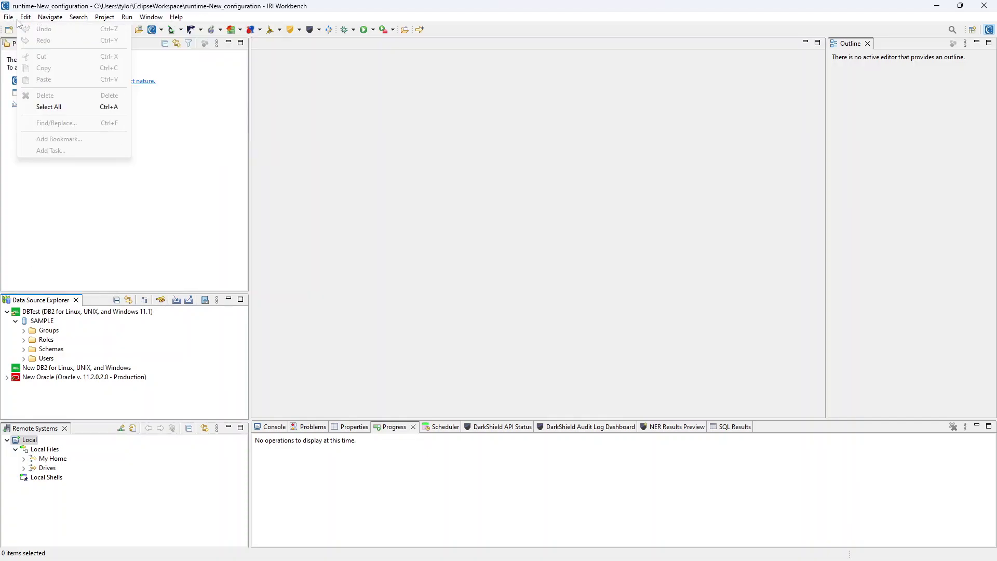
left_click(25, 18)
left_click(94, 84)
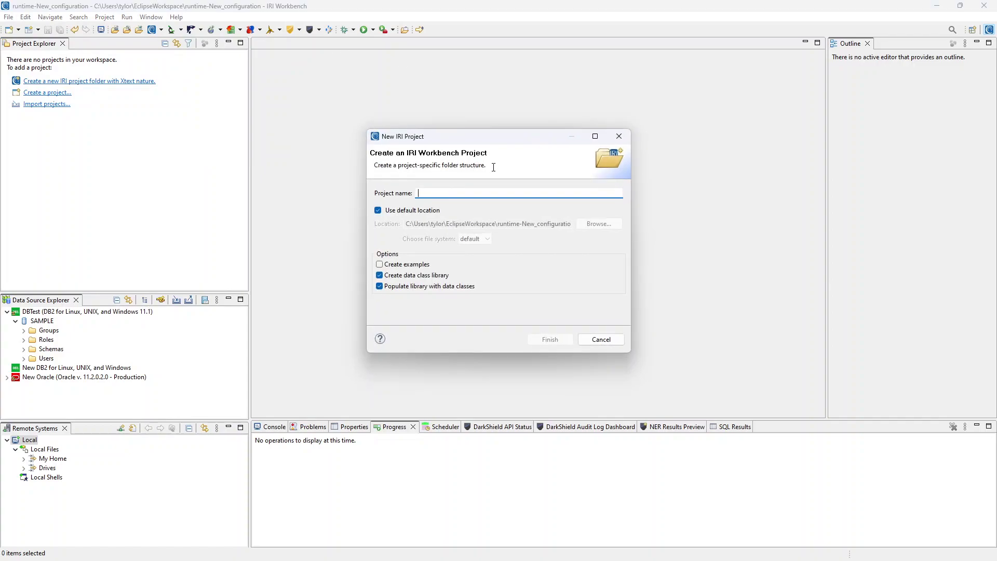
type("Schema Sea")
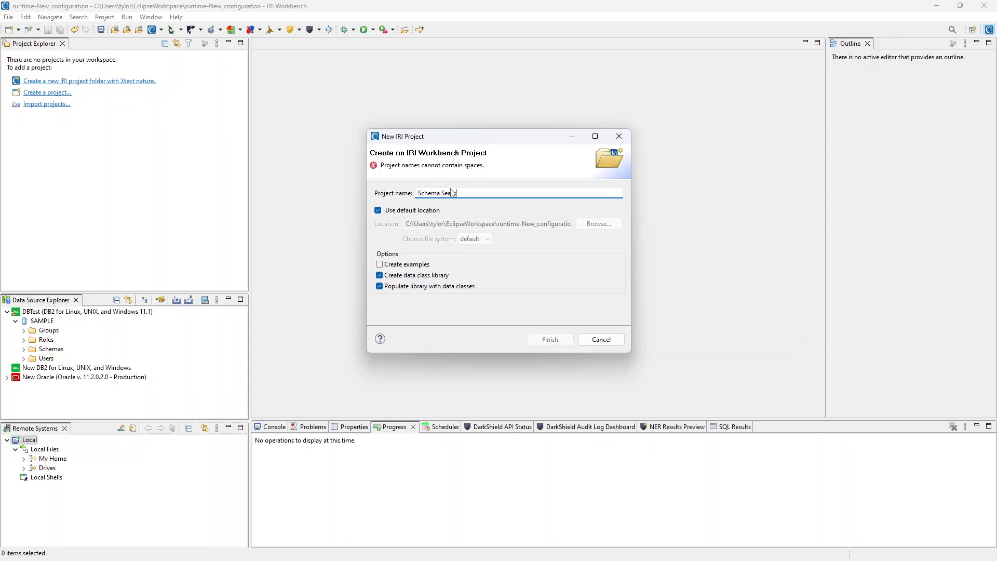
type("rch")
left_click(442, 193)
key("BackSpace")
type("_")
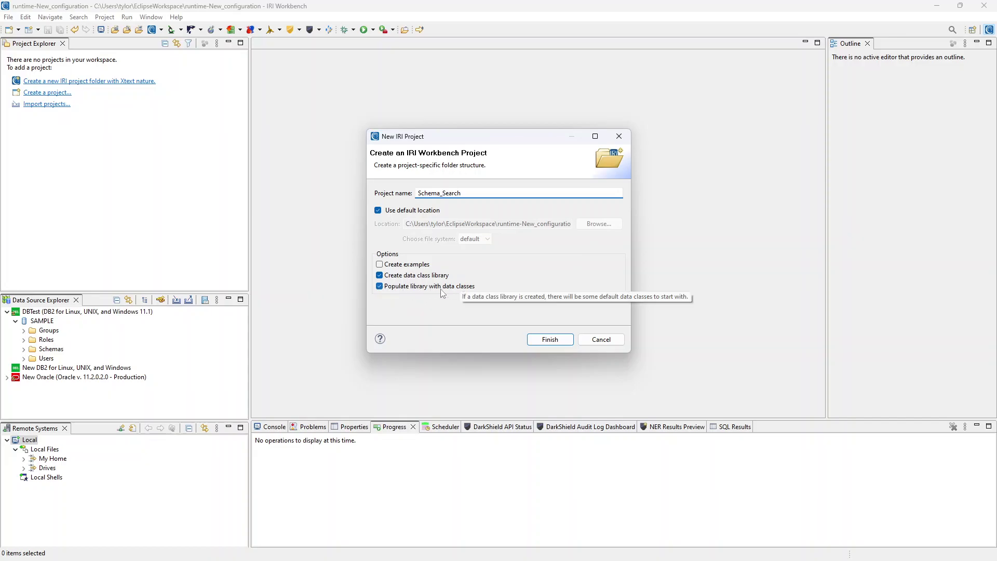
left_click(550, 340)
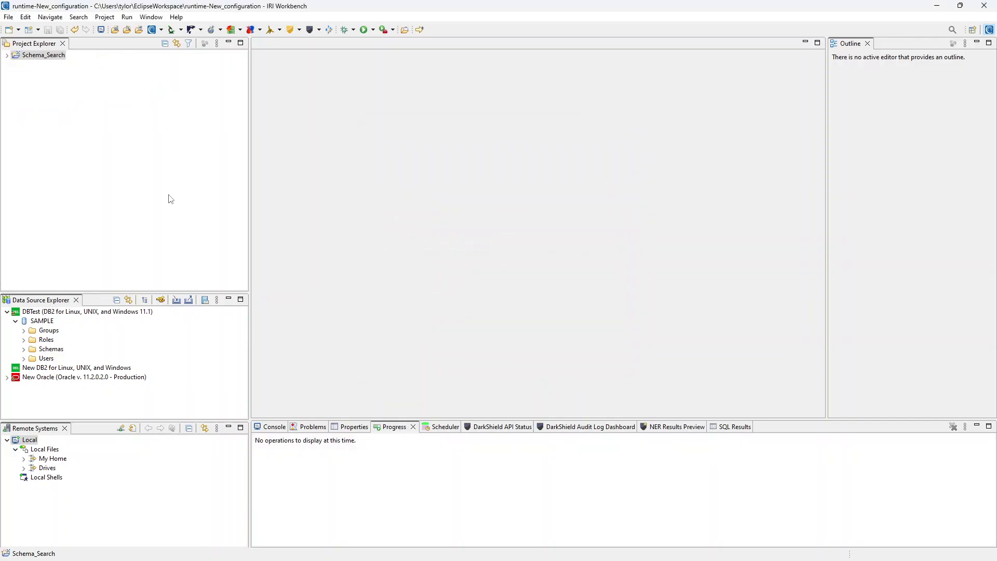
- Open iriLibrary.dcrlib from the Schema_Search project and show the details of the Credit_Card_Char data class
left_click(7, 55)
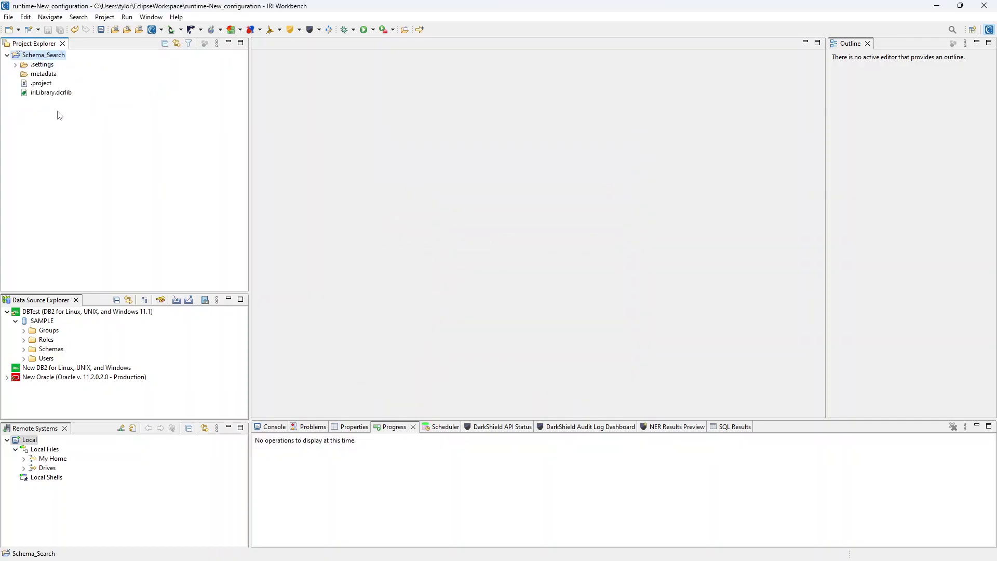
double_click(51, 92)
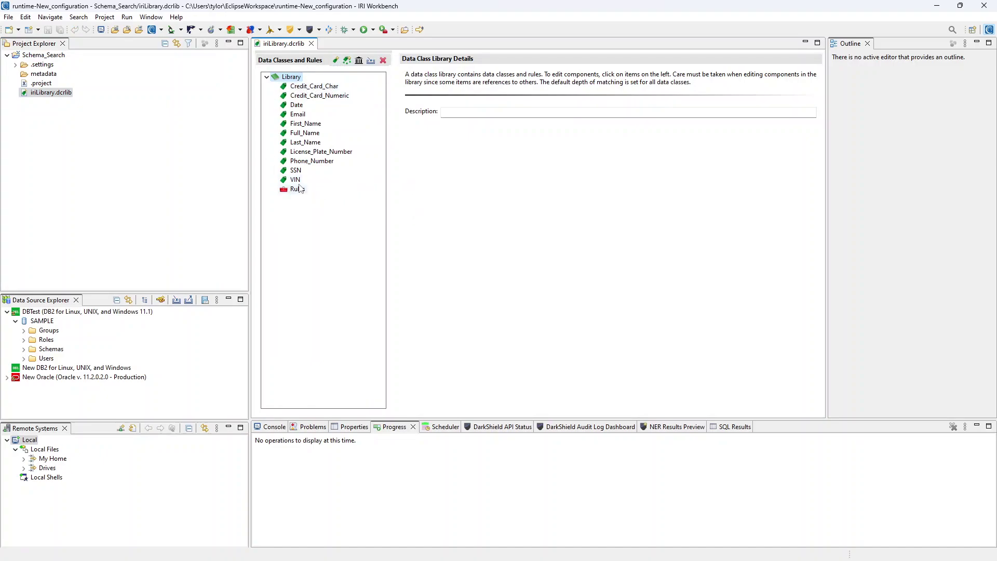
left_click(313, 86)
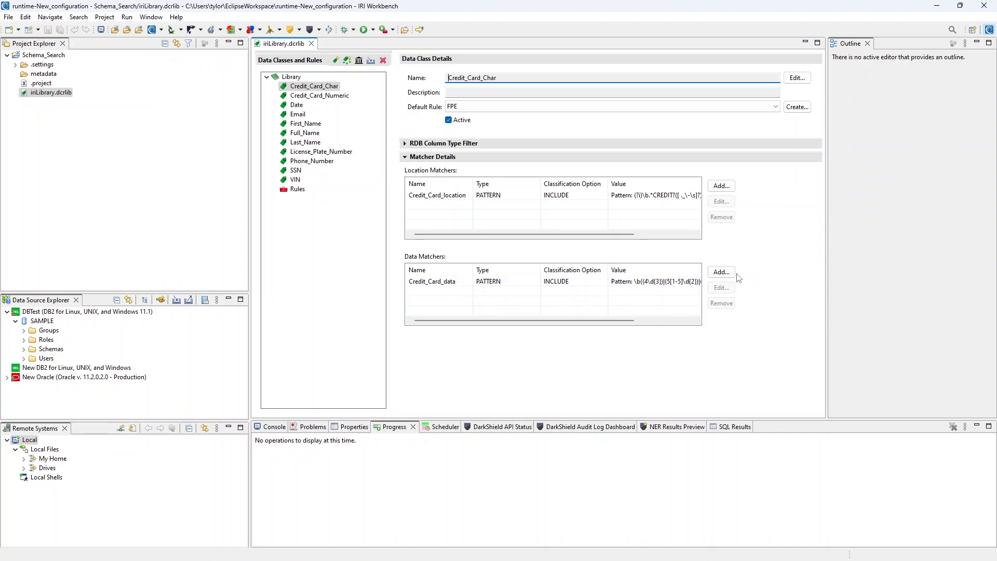
- Inspect the Credit_Card_data matcher's pattern and its available matcher types, keeping Data Pattern
left_click(678, 282)
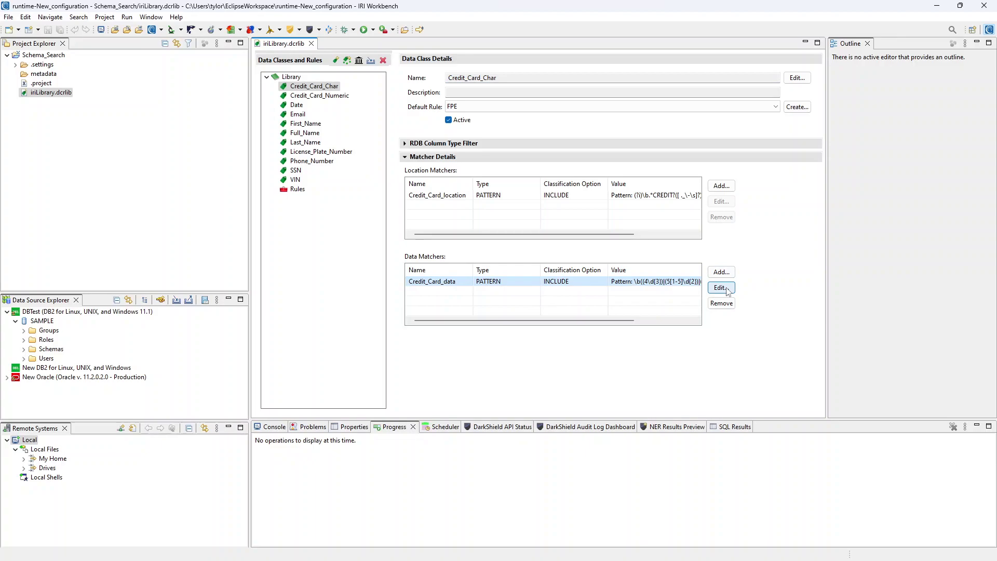
left_click(727, 289)
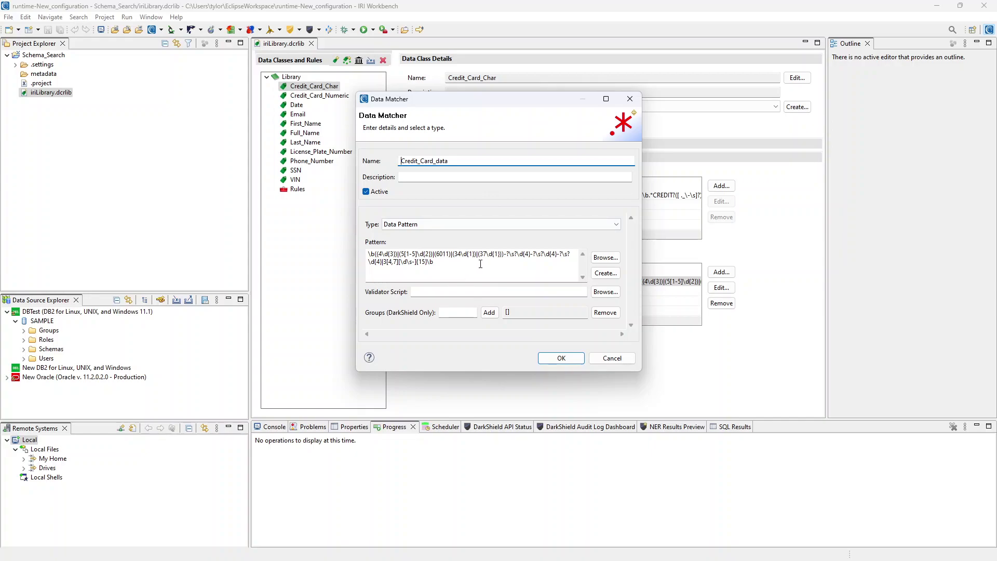
left_click(401, 226)
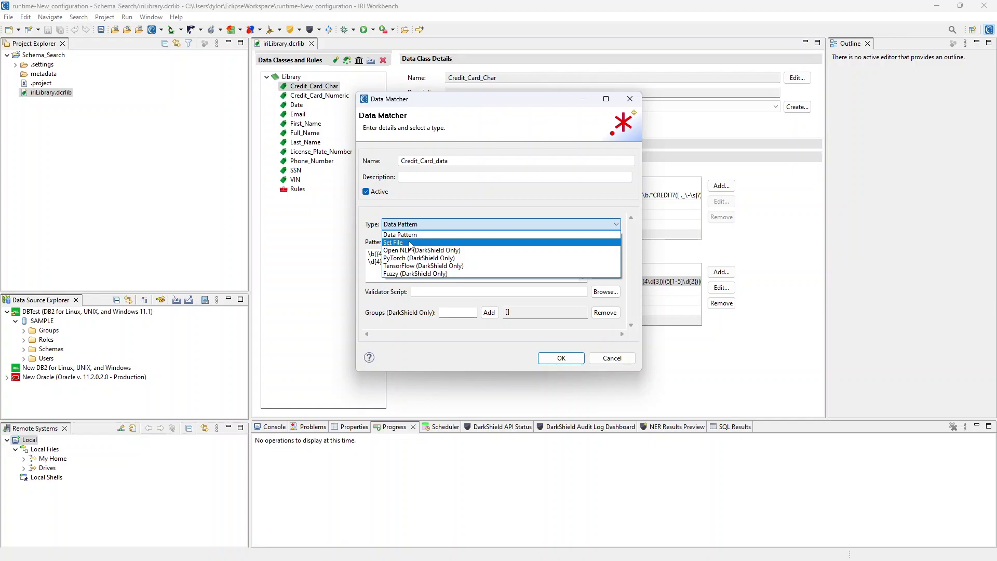
left_click(619, 226)
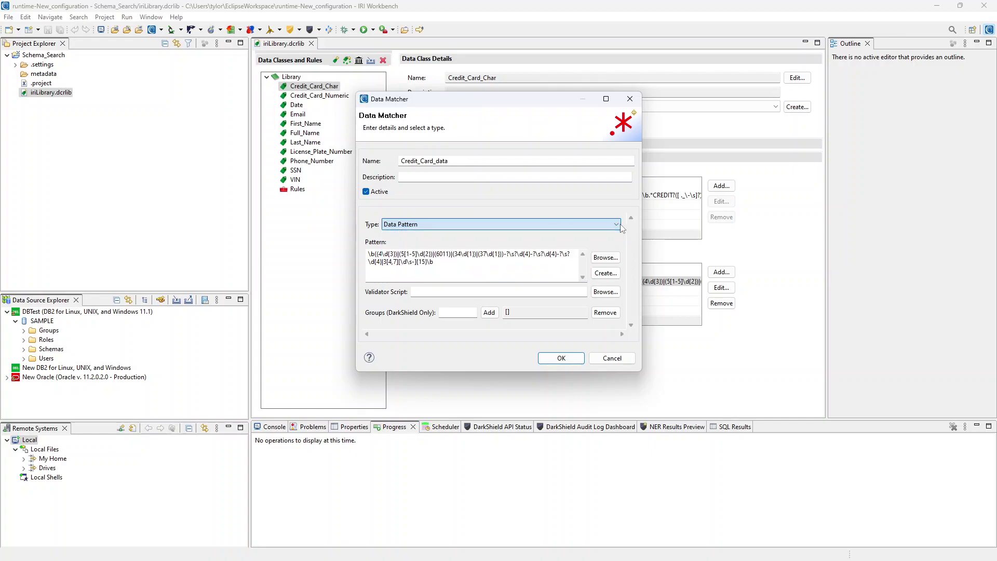
left_click(561, 359)
- View the library's rules and look at the dialog for adding a rule without creating one
left_click(297, 189)
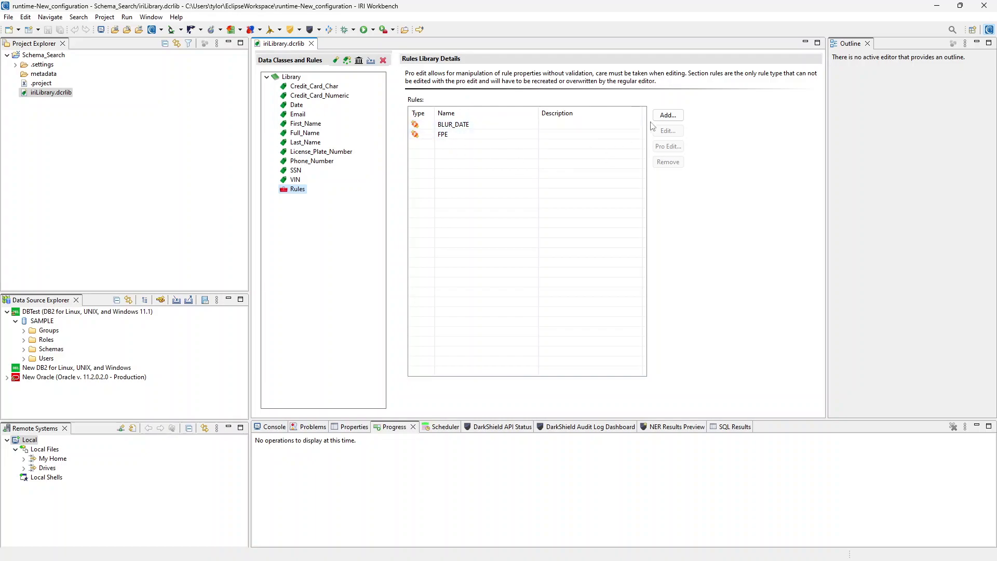
left_click(668, 115)
left_click(618, 134)
- Start a Schema Data Class Search on the DBTest COSORT schema, using the schema_dataclass_search subfolder and including the graphical HTML report
left_click(24, 349)
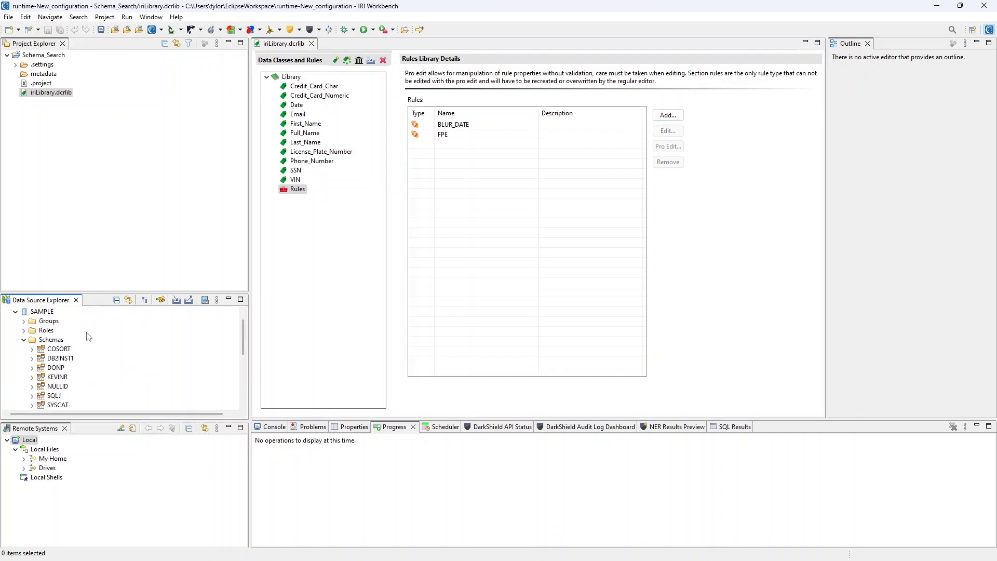
left_click(59, 349)
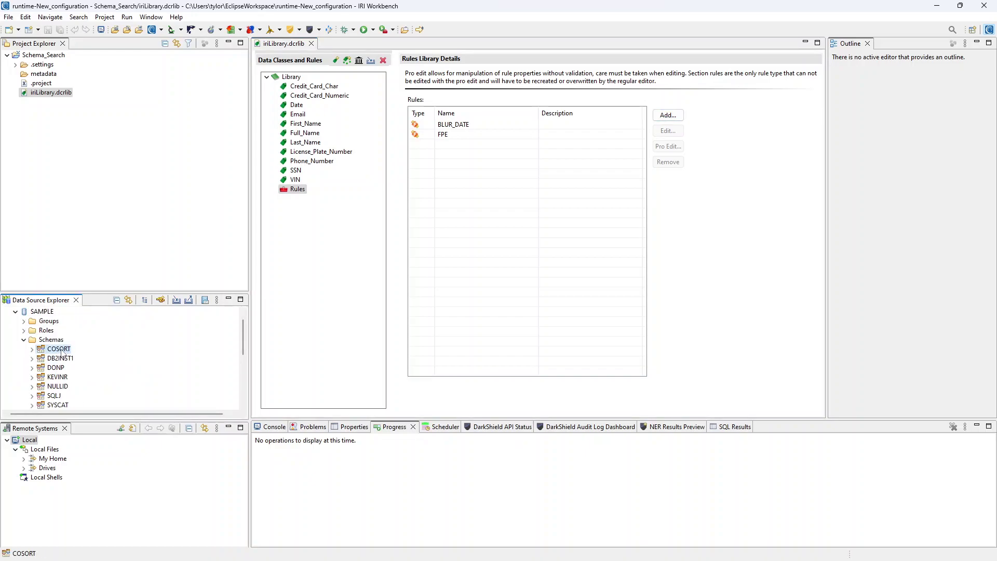
right_click(62, 353)
mouse_move(138, 385)
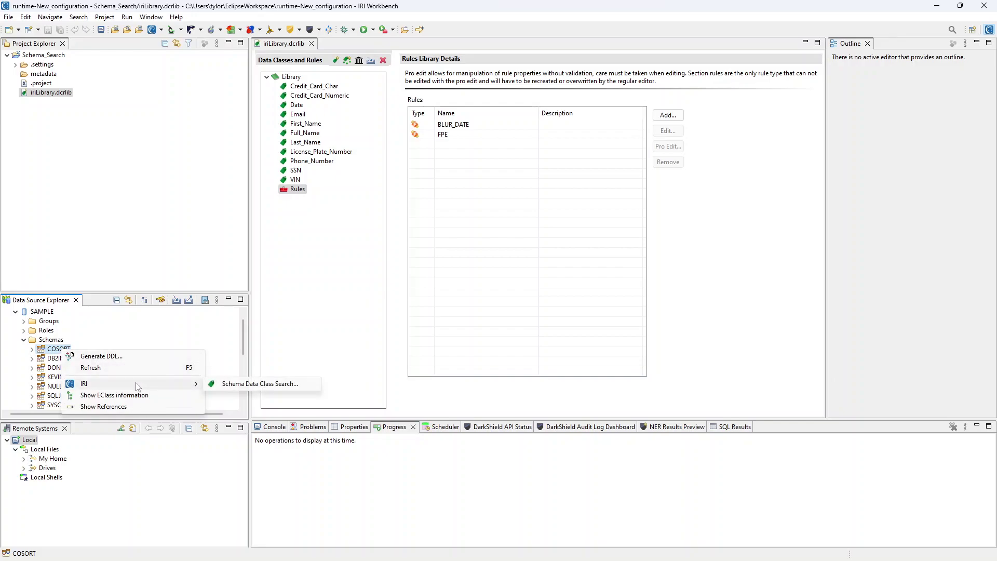
left_click(299, 387)
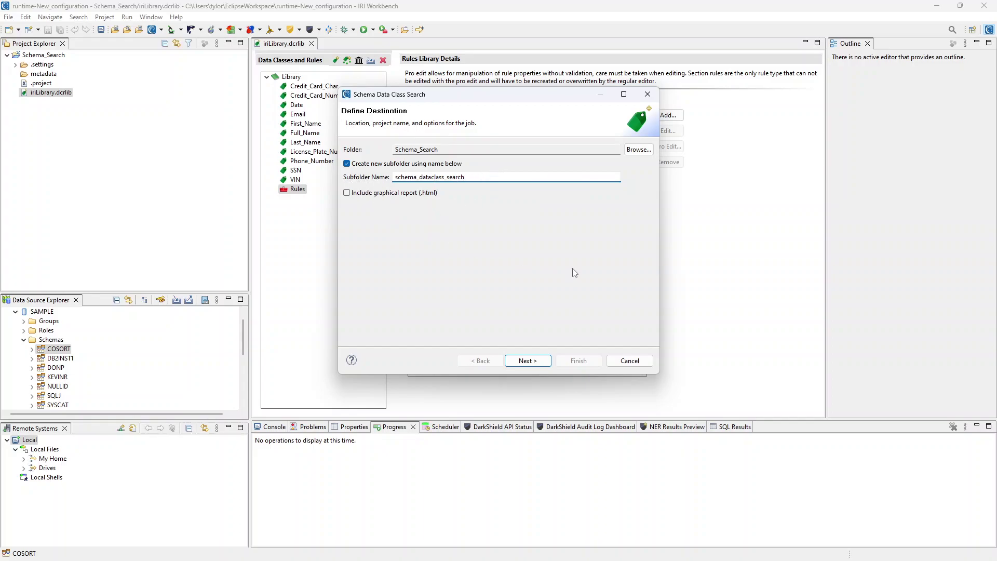
left_click(377, 197)
left_click(527, 360)
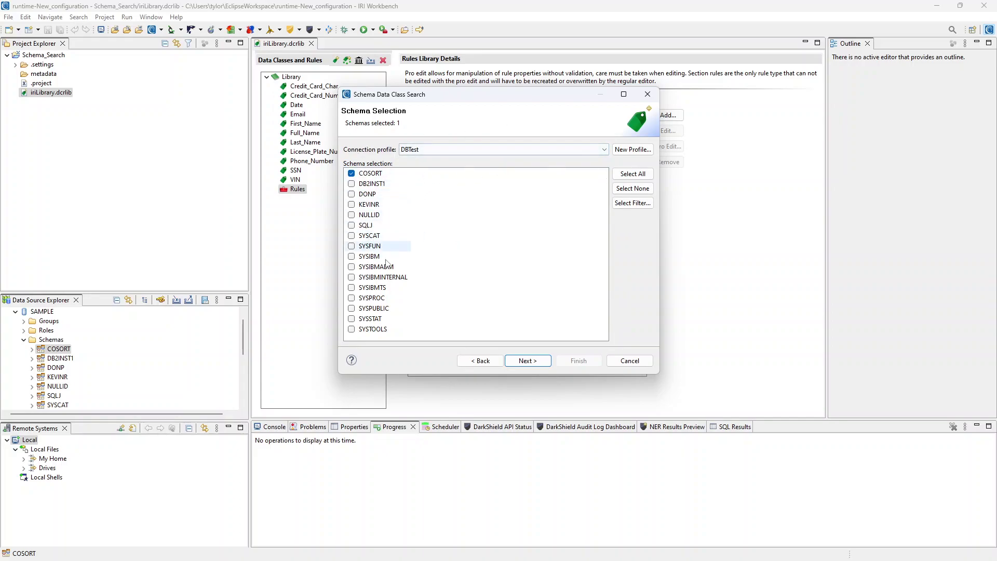
left_click(351, 204)
left_click(351, 214)
left_click(351, 205)
left_click(351, 215)
- With only COSORT selected for the search, create a table exclusion pattern named cosort_emp with the regex COSORT.EMP
left_click(534, 359)
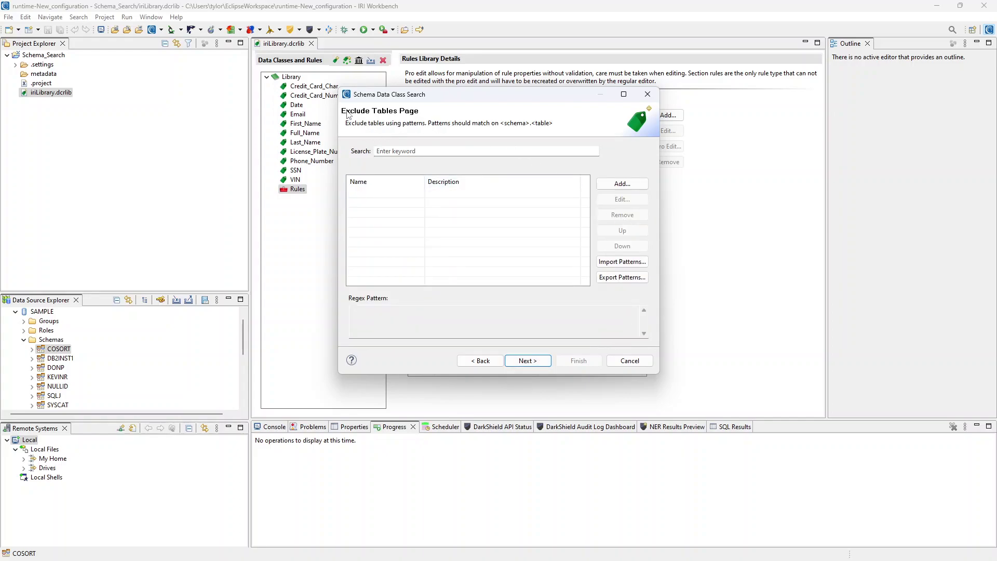
left_click(623, 184)
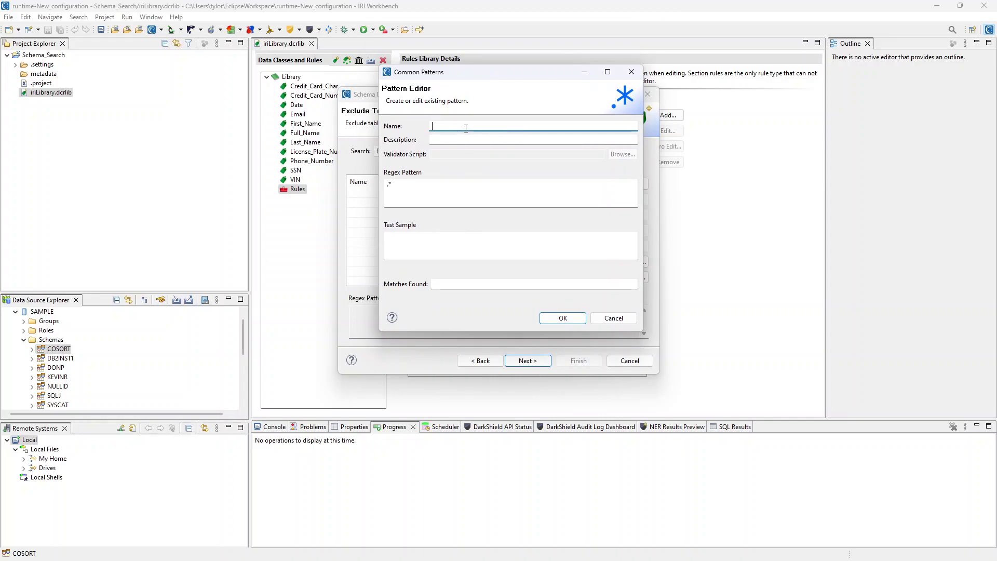
type("cosort")
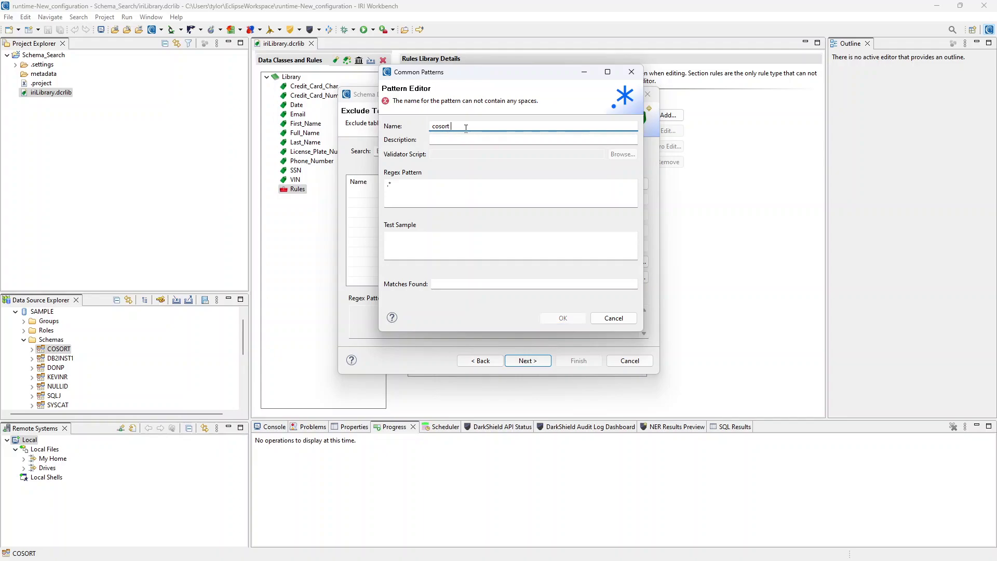
type("_emp")
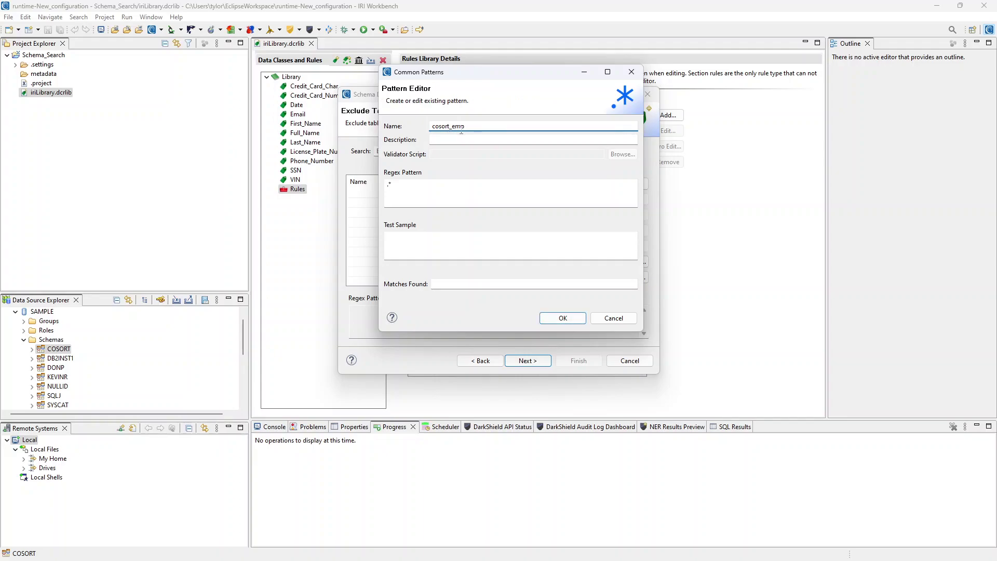
left_click(421, 187)
key("BackSpace")
key("BackSpace")
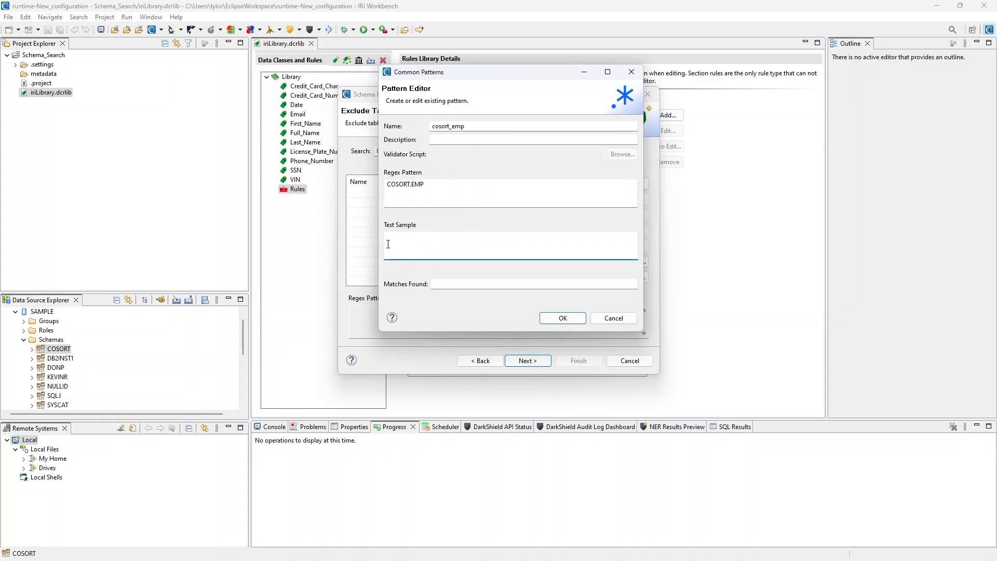
- Test the cosort_emp pattern against the sample COSORT.EMP and save it to the exclusion list
type("asdasd")
key("BackSpace")
key("BackSpace")
type("P")
left_click_drag(457, 241, 379, 240)
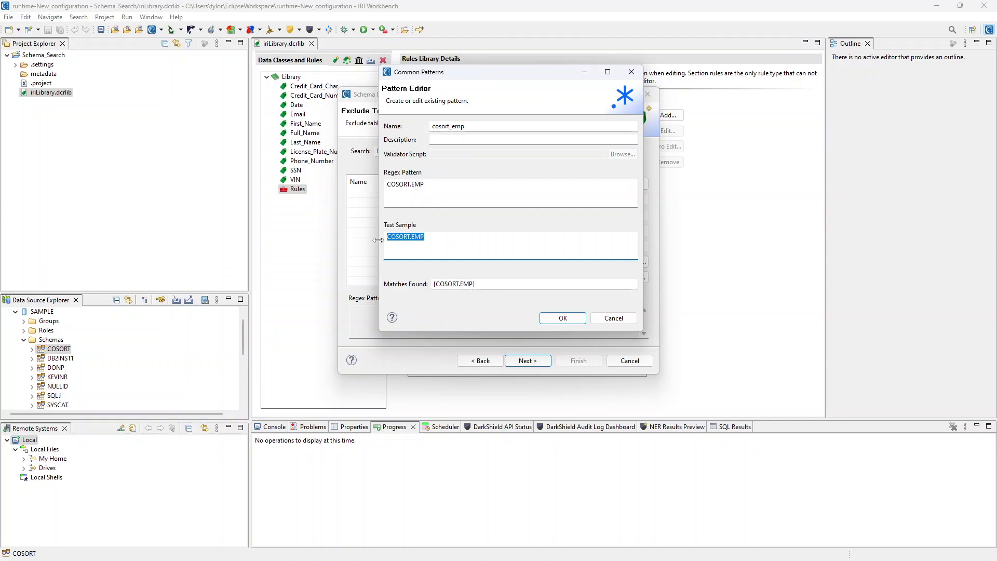
left_click(563, 318)
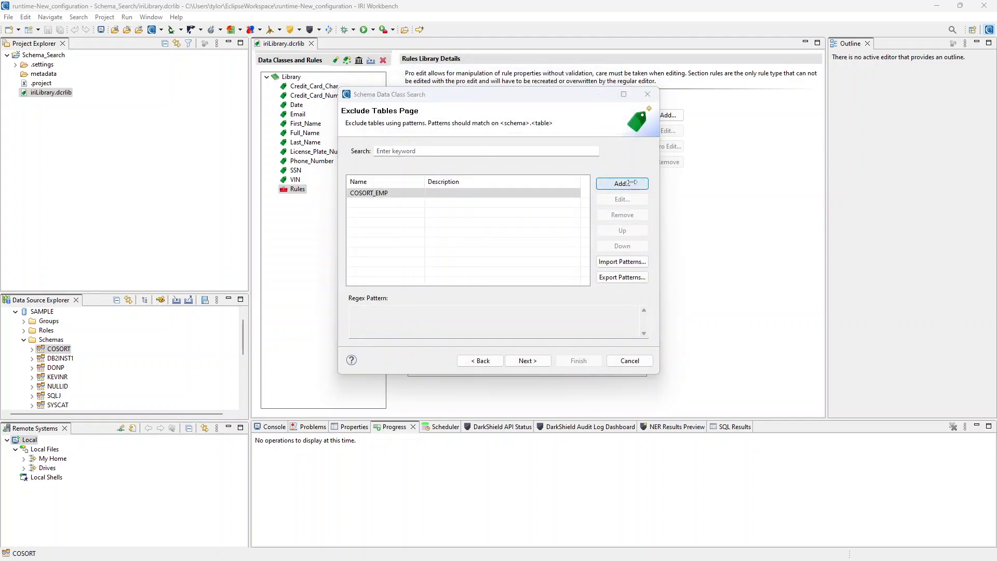
- Create a second table exclusion pattern named BigData with the regex COSORT.BIGDATA
left_click(623, 186)
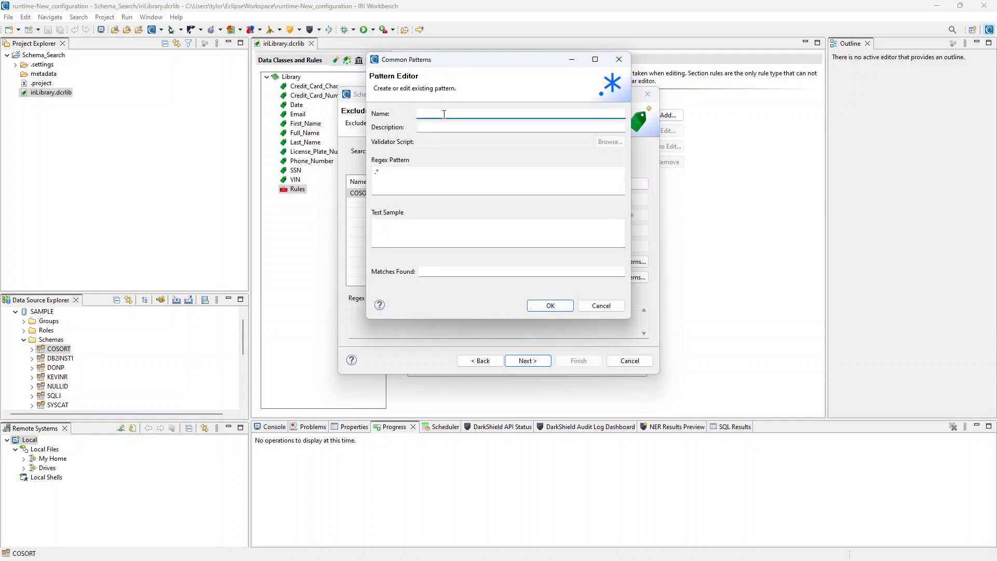
type("BigData")
left_click(412, 172)
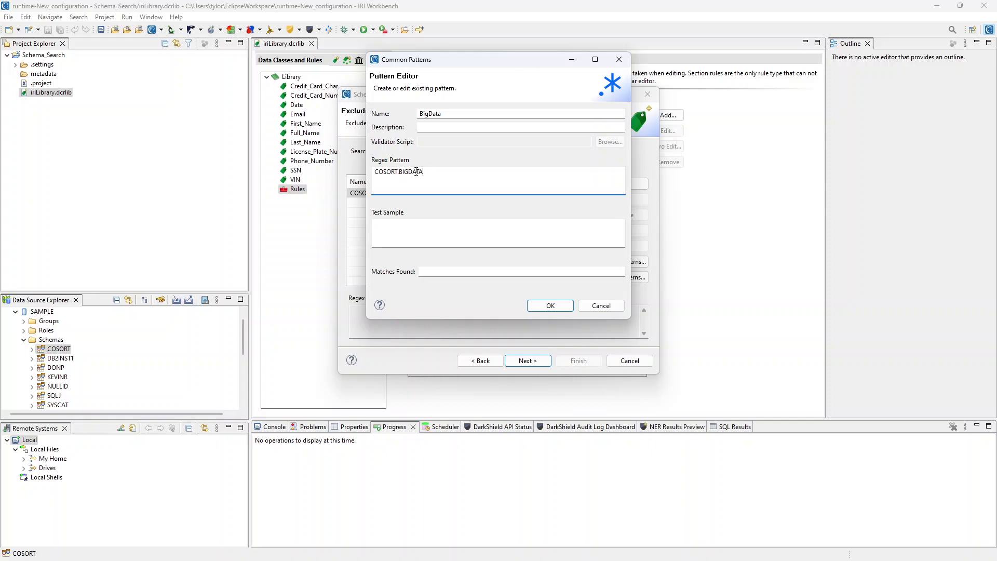
left_click_drag(482, 60, 504, 87)
- Test the BigData pattern with a sample, save it, and continue to the data classification setup
left_click(497, 252)
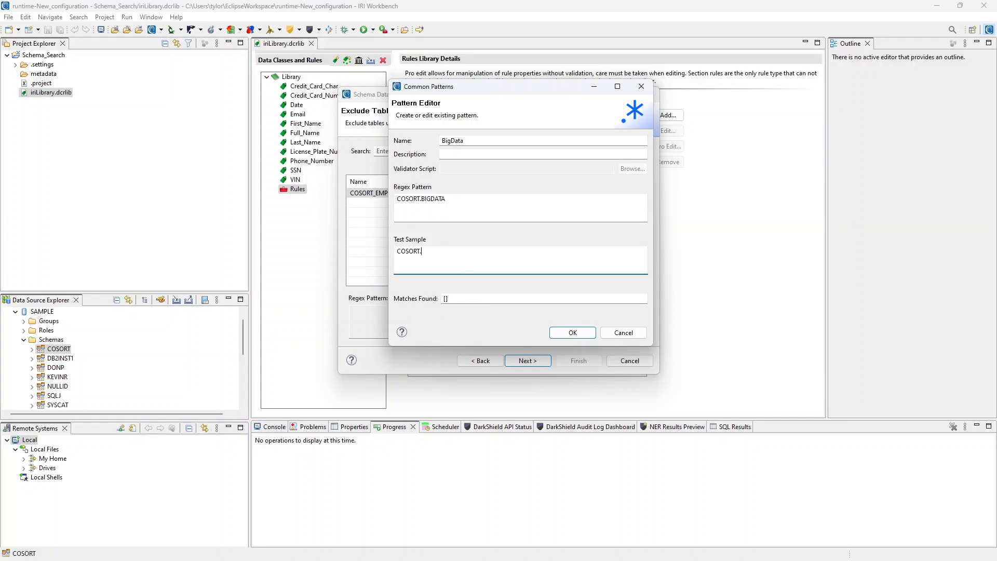
type("COSORT.BIGDATA")
double_click(425, 252)
key("BackSpace")
left_click(581, 336)
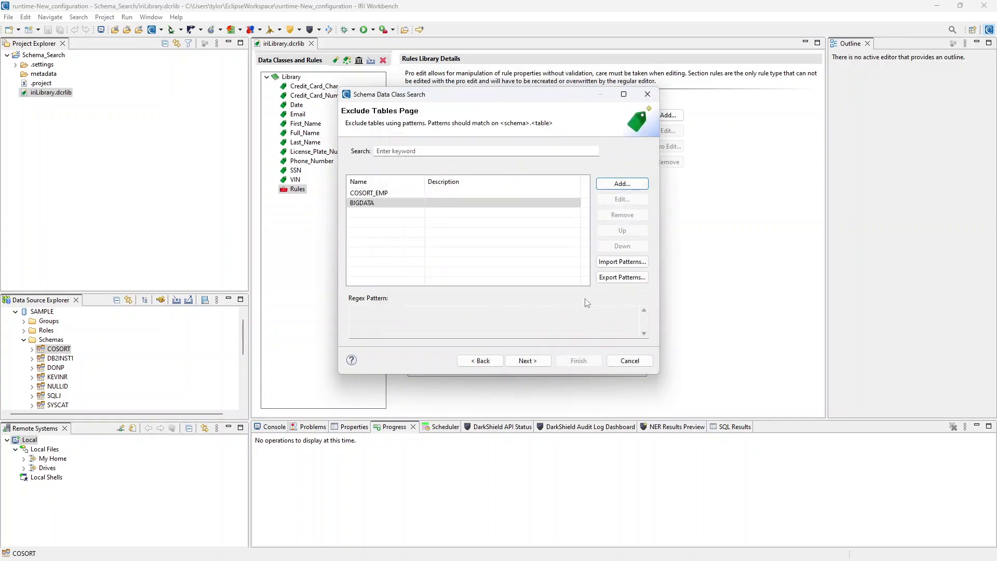
left_click(540, 362)
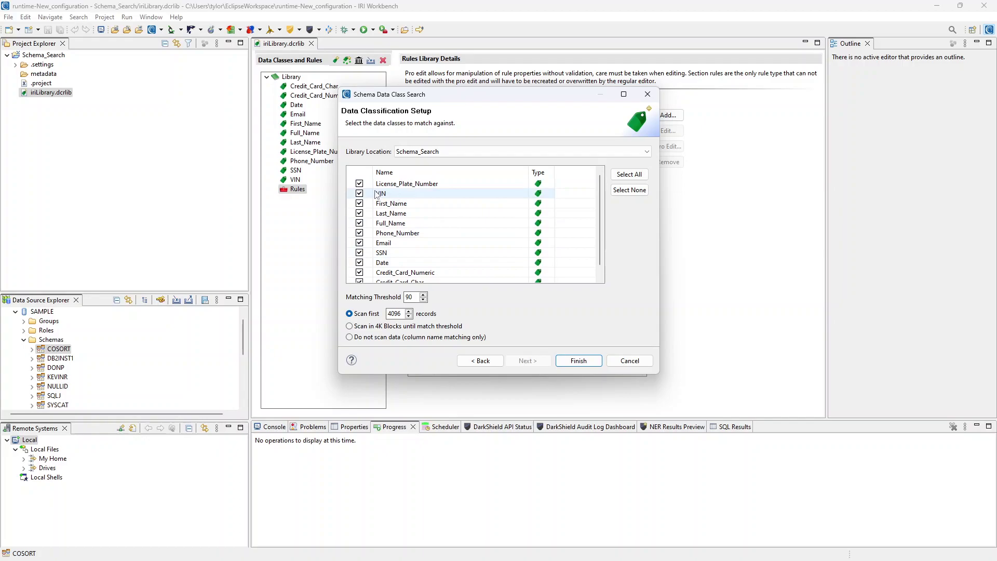
left_click(359, 184)
left_click(359, 193)
left_click(359, 203)
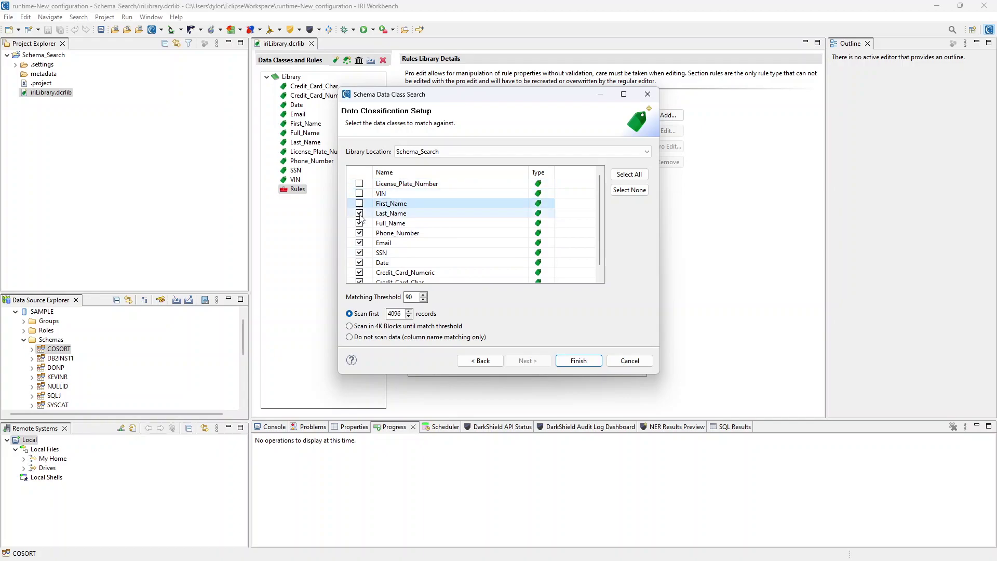
left_click(360, 213)
left_click(359, 213)
left_click(360, 203)
left_click(359, 193)
left_click(359, 183)
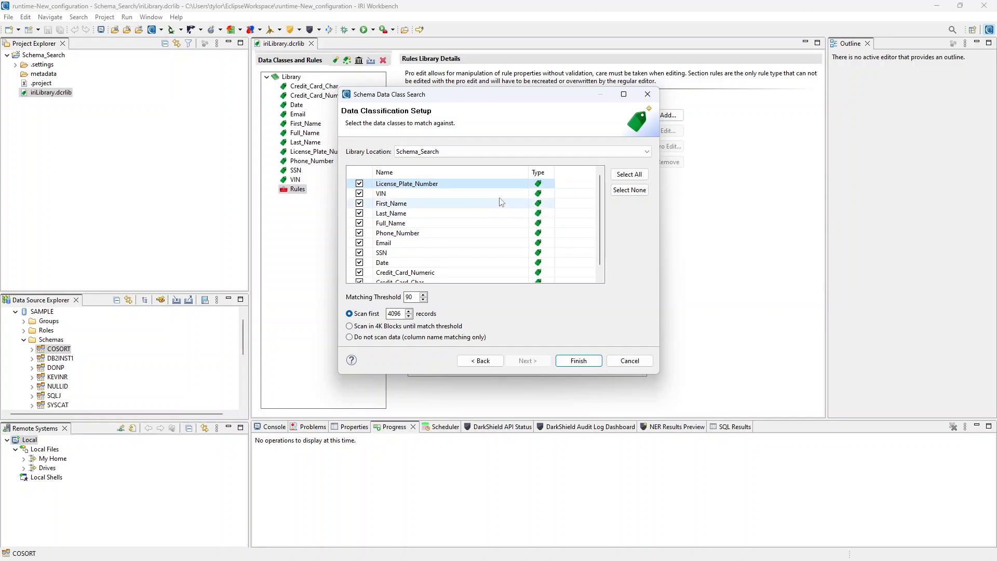
- Run the search with all data classes selected and view the resulting class map for the COSORT.JOB_HISTORY_HR table
scroll(477, 210, "down", 1)
scroll(507, 205, "up", 1)
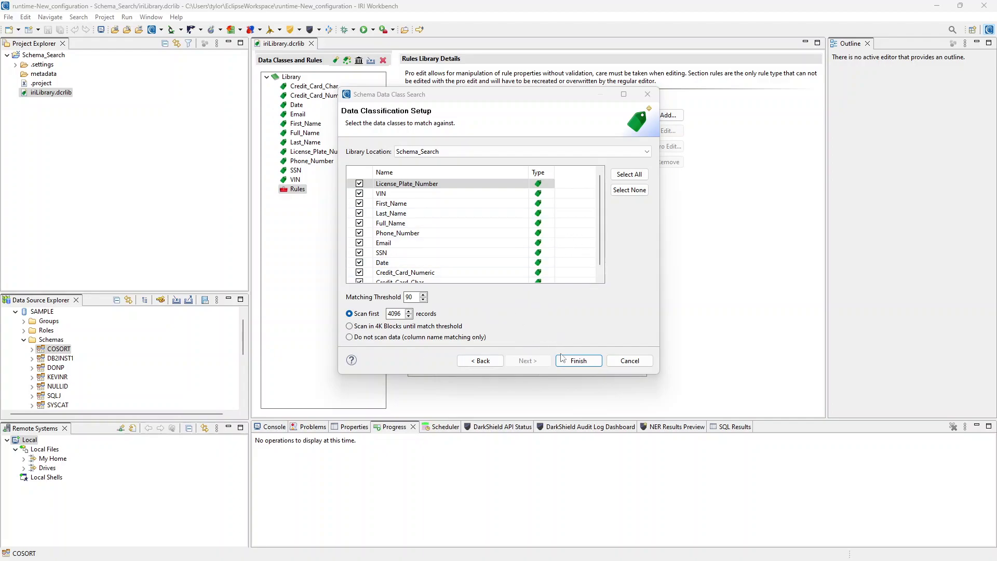
left_click(575, 362)
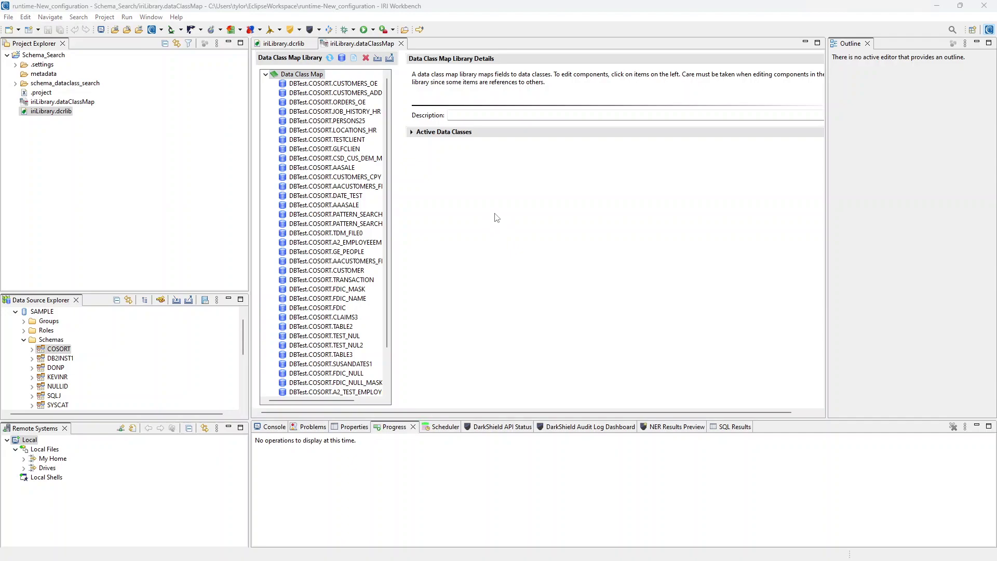
left_click(338, 115)
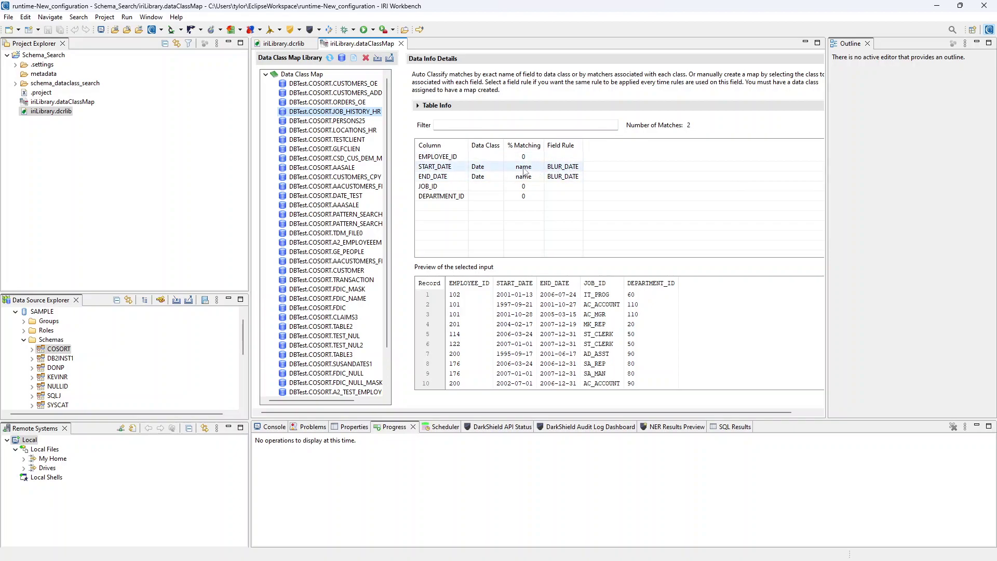
- Highlight the START_DATE data in the preview, assign the Full_Name data class to DEPARTMENT_ID, and clear that assignment again
left_click(458, 169)
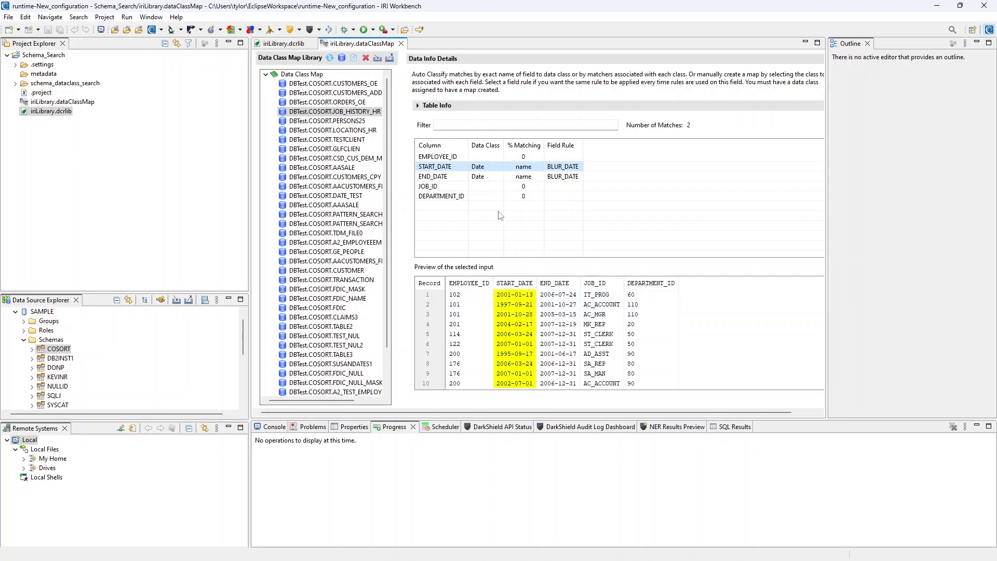
left_click(472, 196)
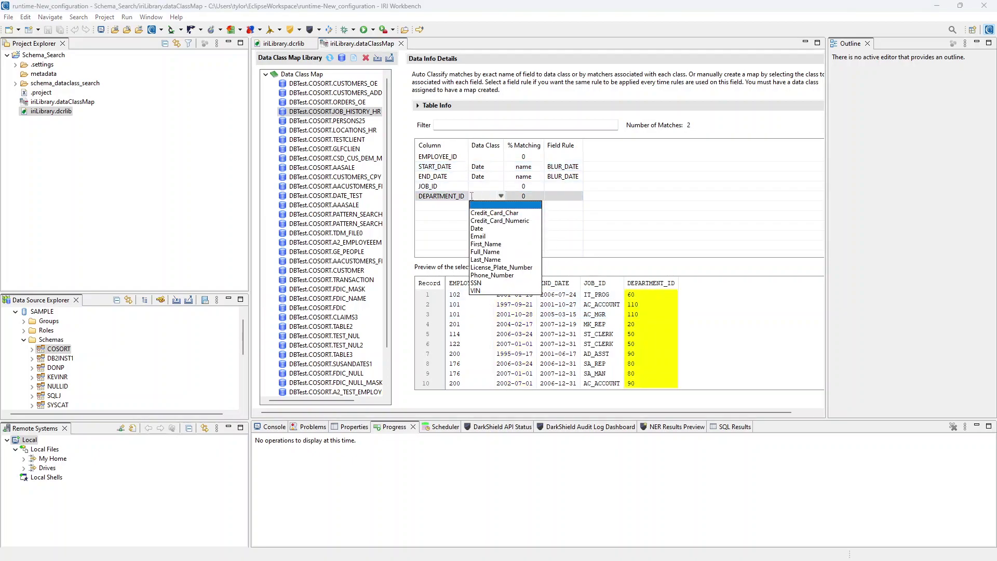
left_click(494, 252)
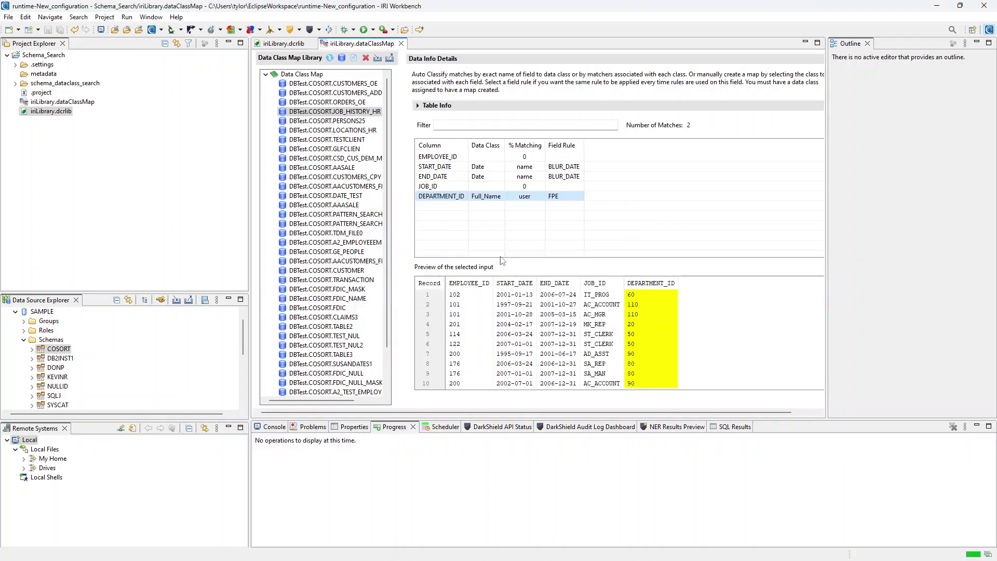
left_click(479, 196)
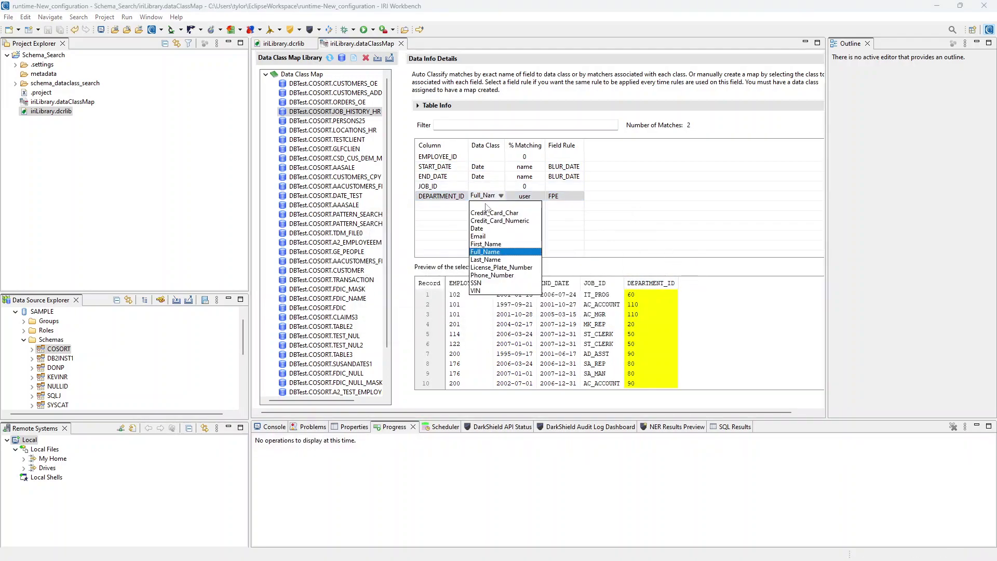
left_click(489, 206)
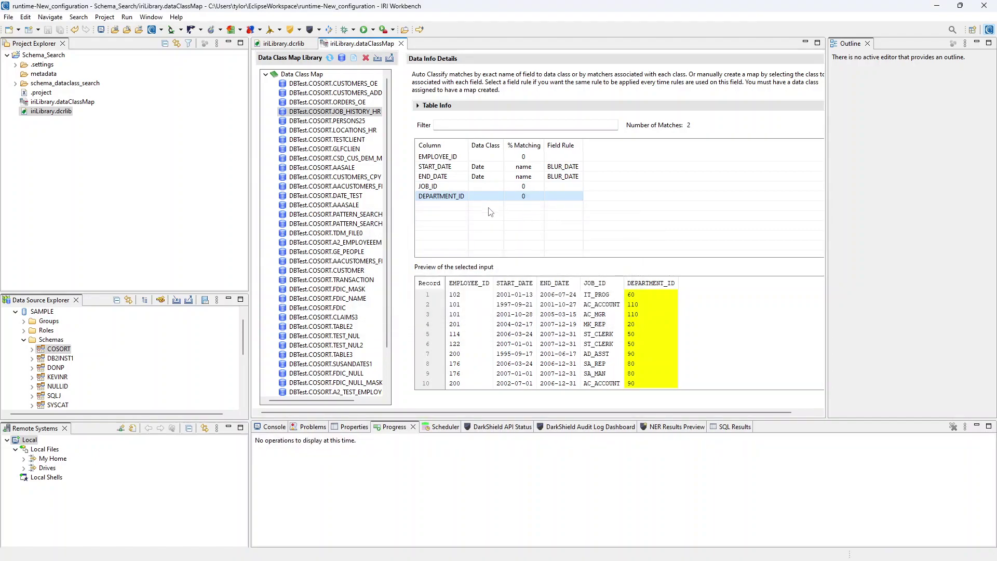
- Apply the FPE field rule to the DEPARTMENT_ID column without a data class and reset the rule to blank
left_click(564, 200)
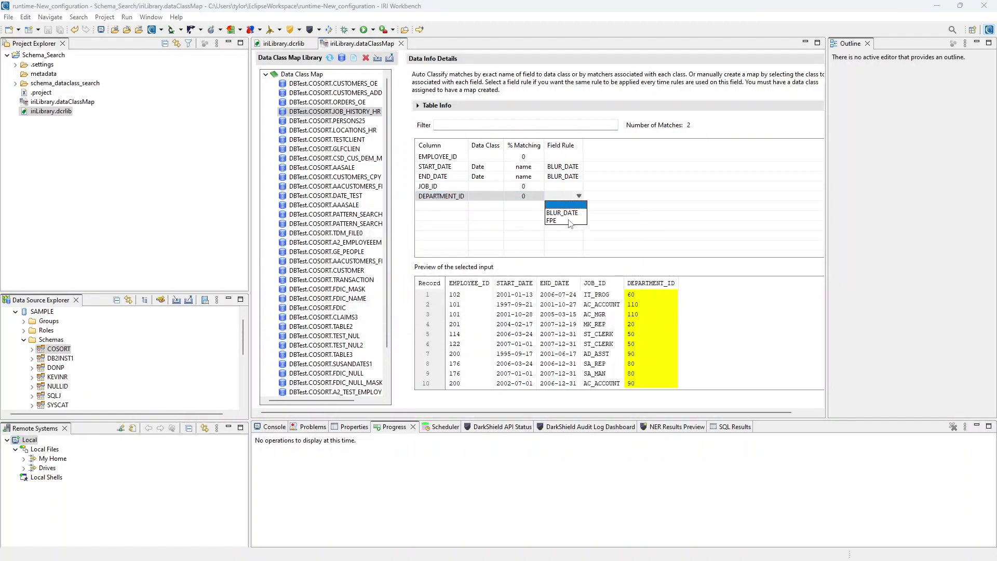
left_click(566, 221)
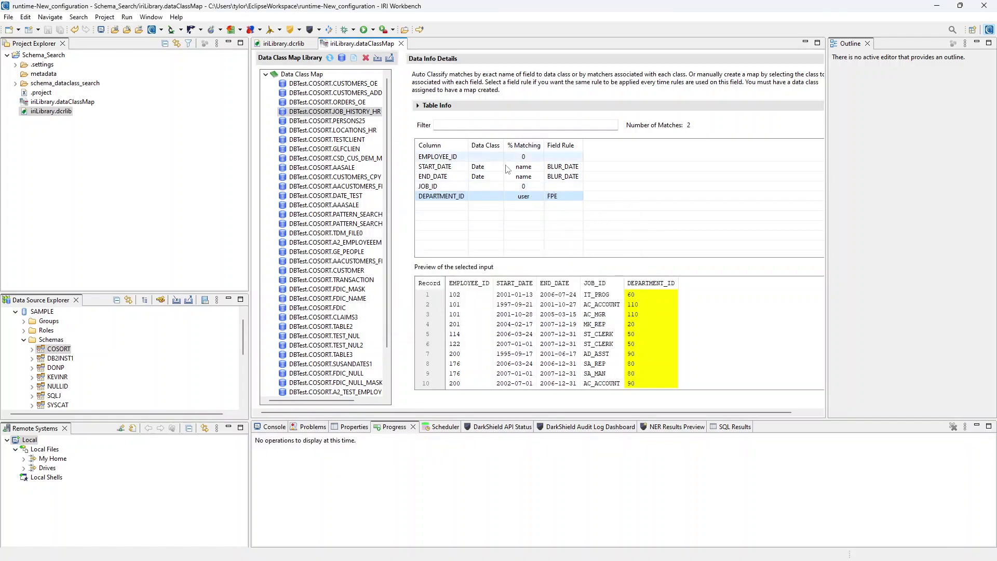
left_click(565, 200)
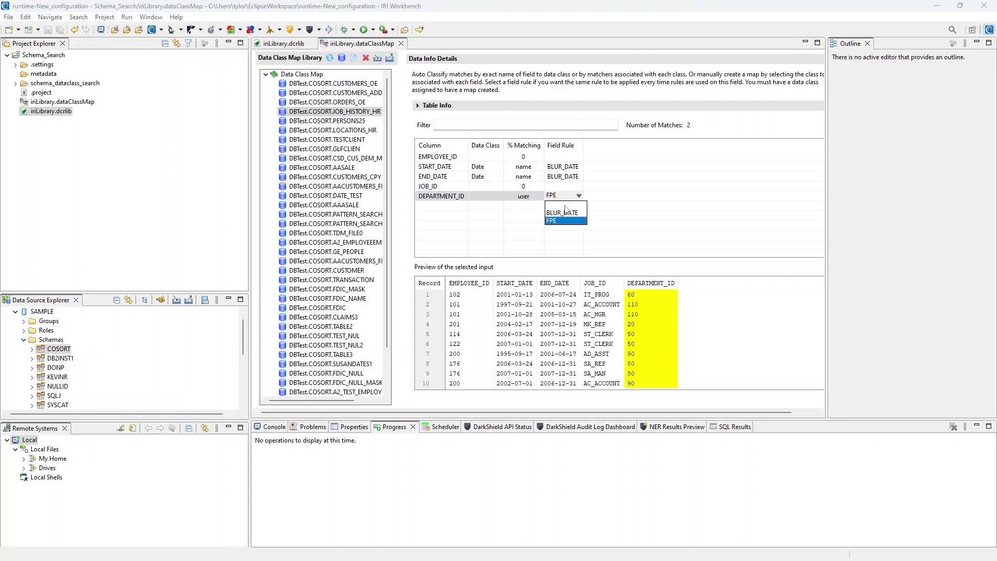
left_click(565, 205)
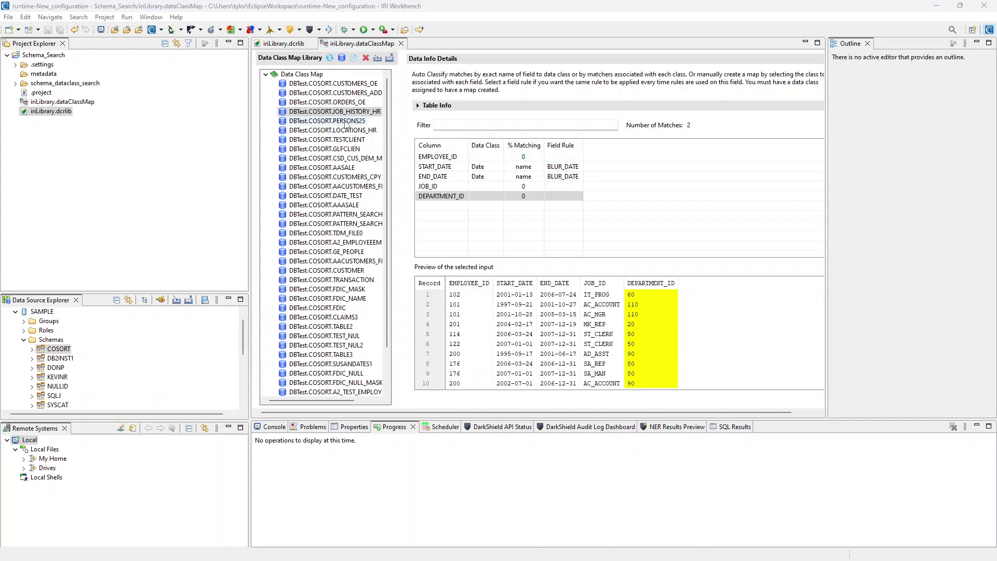
- Examine the column classifications of the COSORT.GLFCLIEN table and the preview data of its CLITEL1 column
left_click(332, 149)
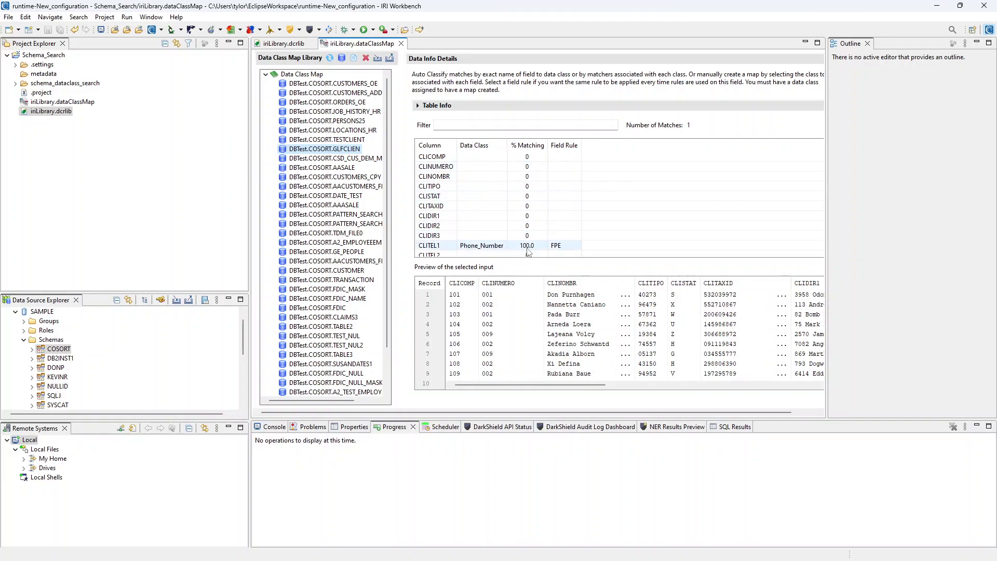
left_click(438, 247)
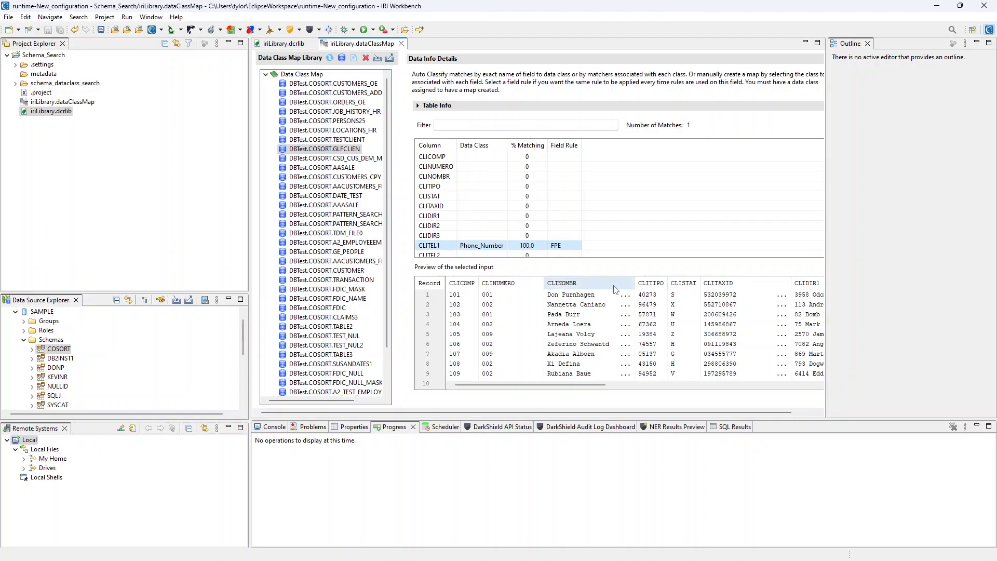
left_click_drag(577, 385, 767, 385)
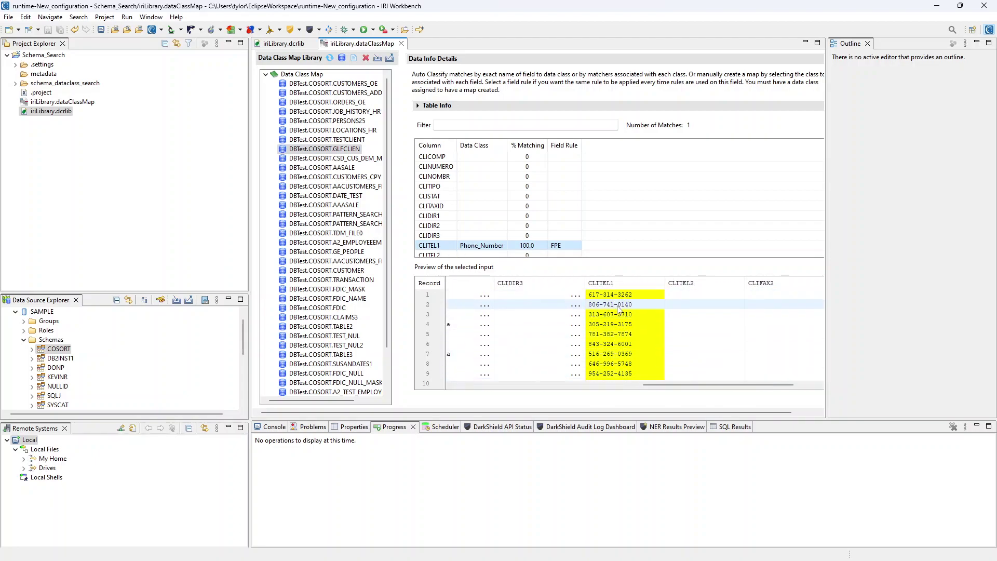
scroll(572, 176, "down", 1)
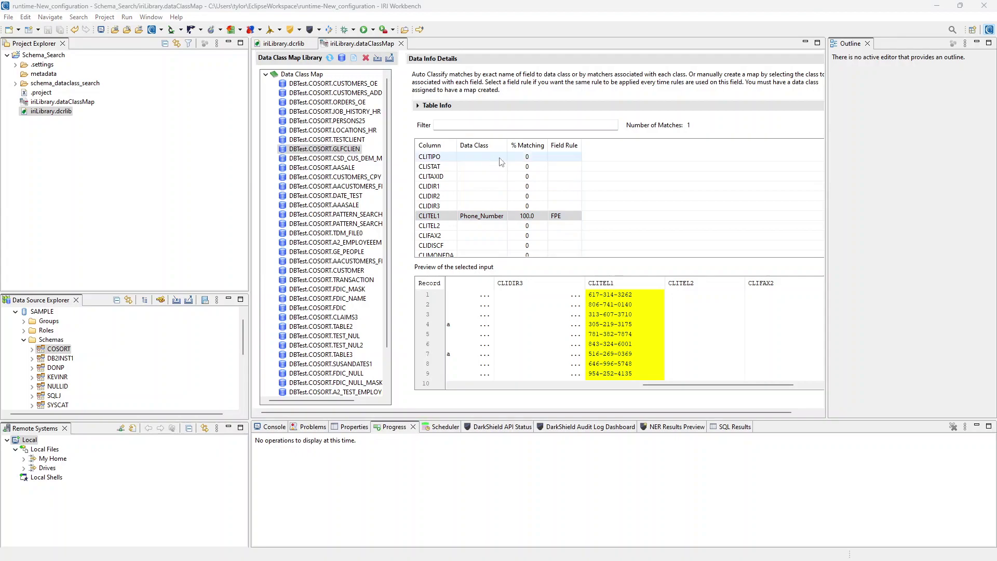
scroll(520, 208, "down", 1)
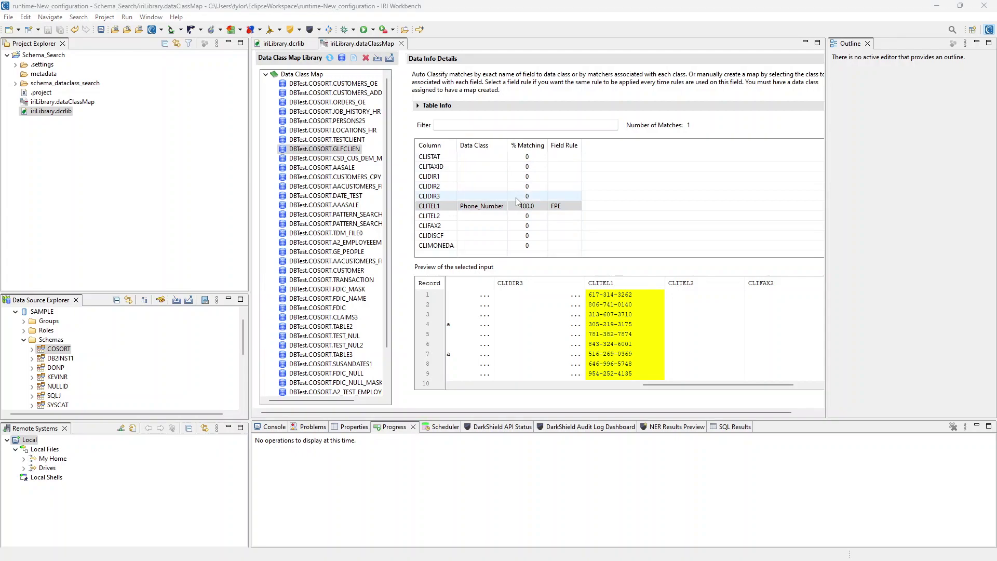
scroll(516, 201, "up", 4)
scroll(529, 227, "down", 4)
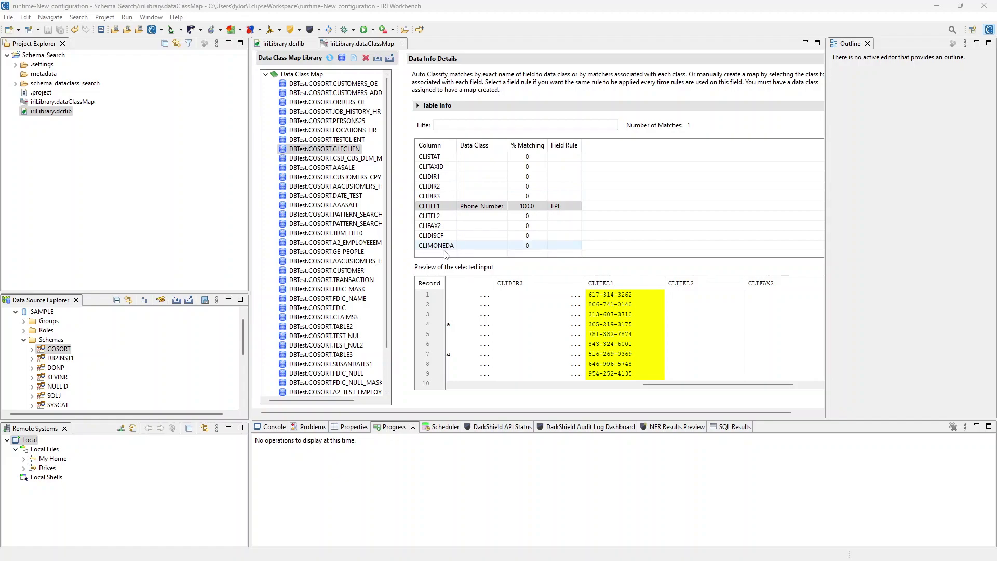
- Filter the GLFCLIEN table's column list by "clim" and select the CLIMONEDA column
scroll(446, 239, "up", 4)
left_click(478, 125)
type("c")
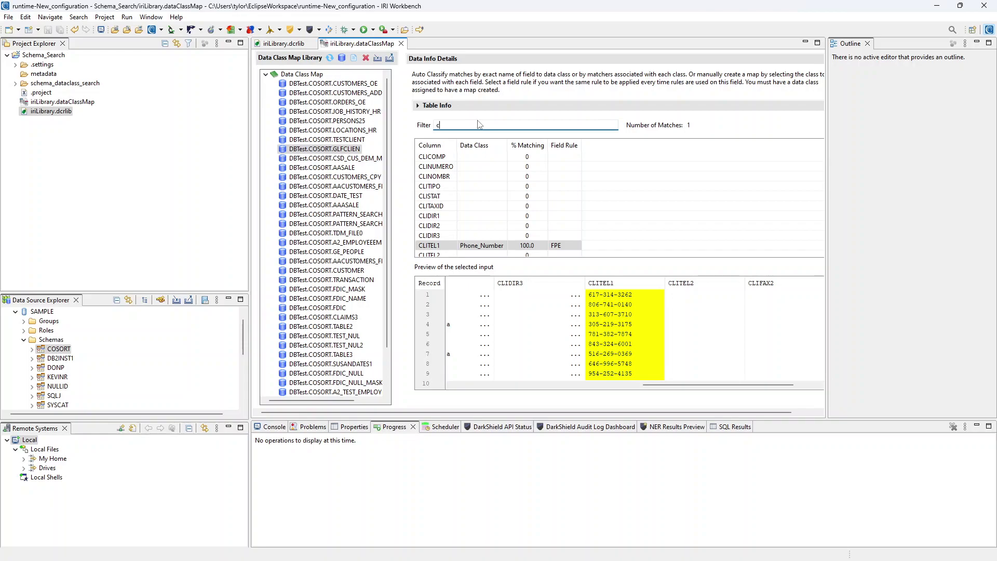
type("lim")
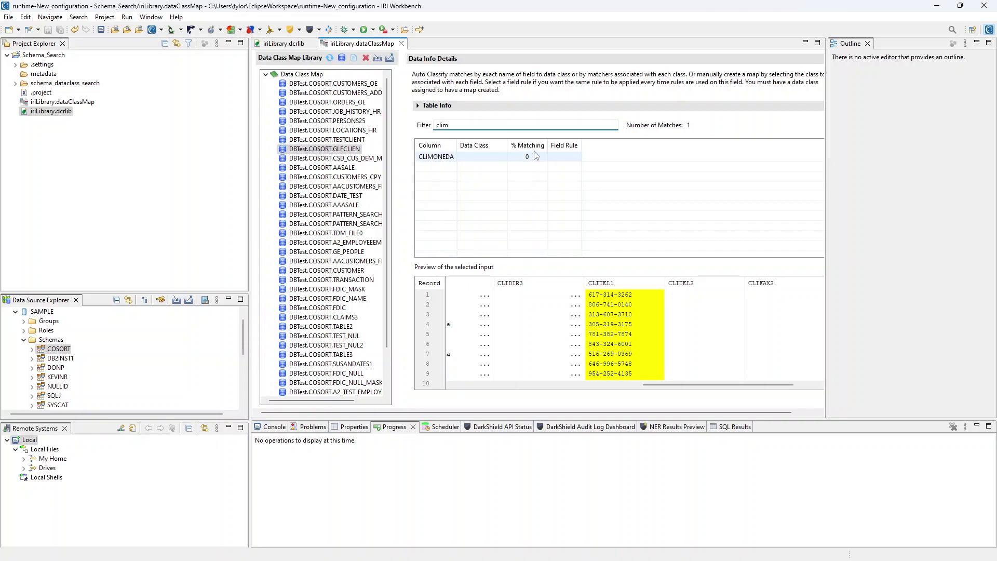
double_click(436, 157)
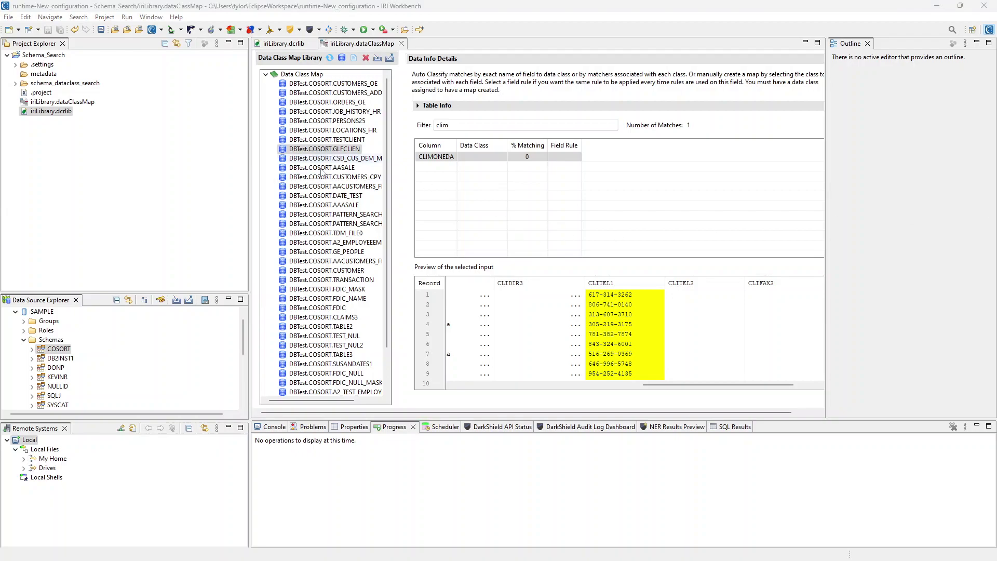
- Review the class maps of other COSORT tables, including AAASALE, the second AACUSTOMERS table, FDIC and LOCATIONS_HR
scroll(322, 170, "down", 2)
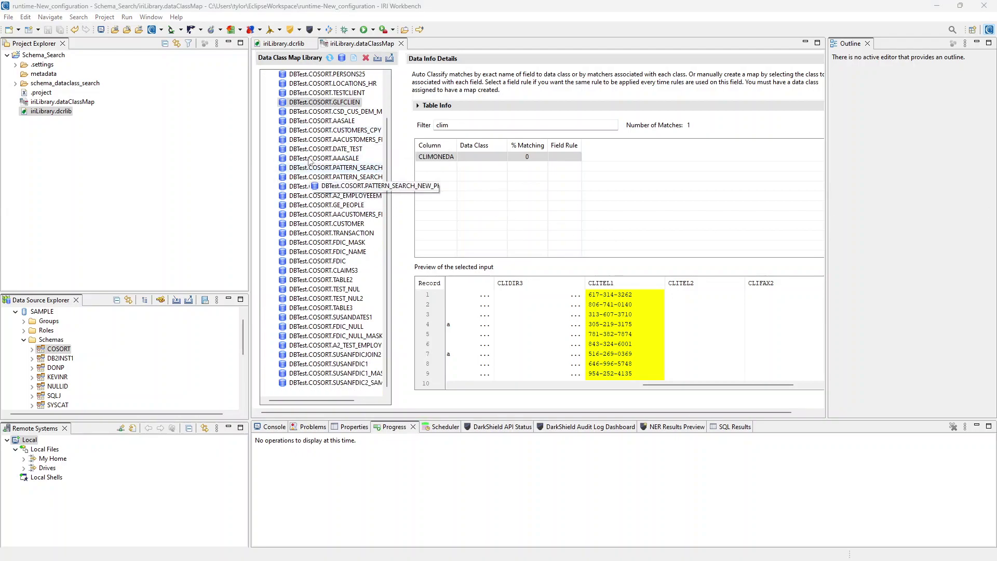
left_click(320, 158)
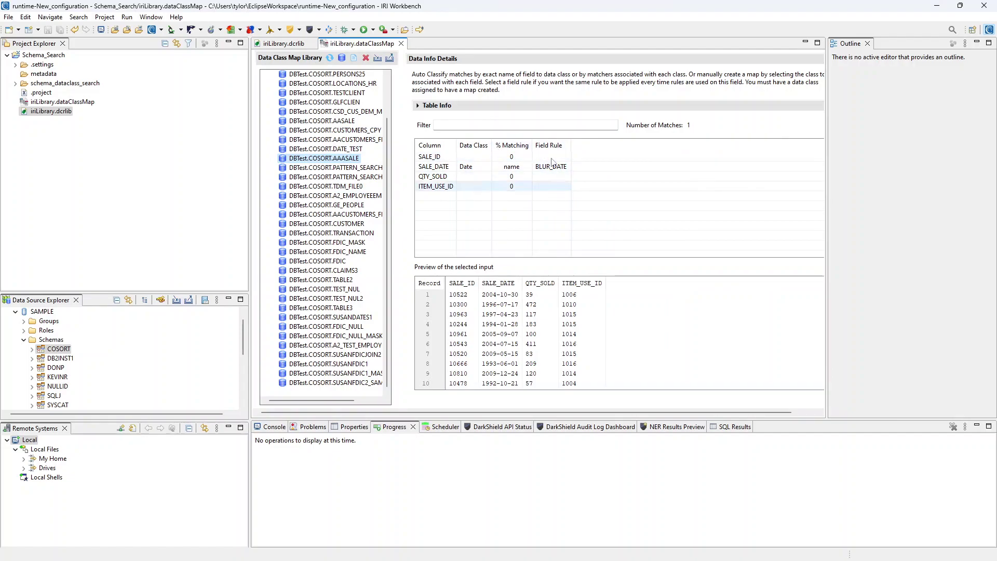
left_click(333, 175)
left_click(328, 215)
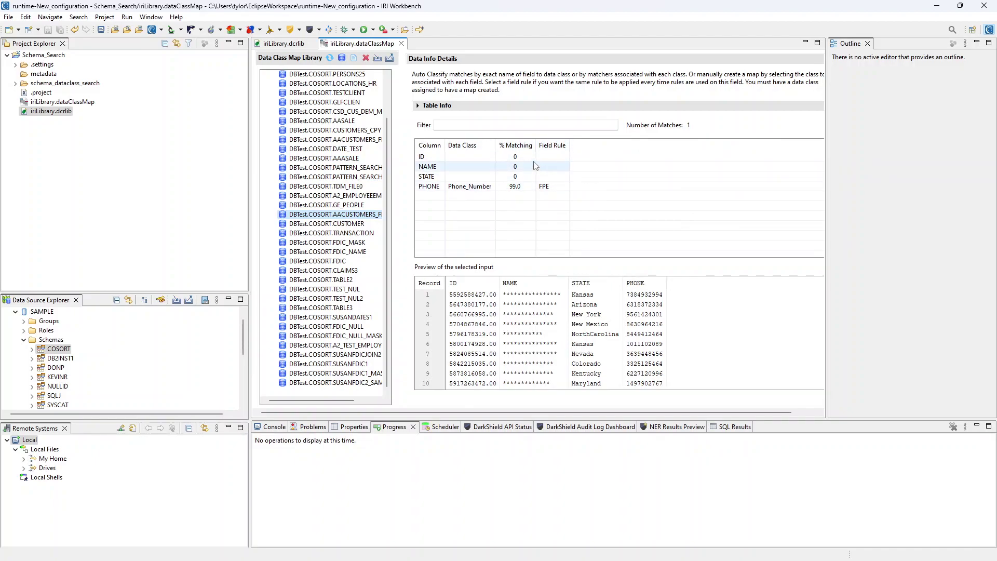
left_click(329, 261)
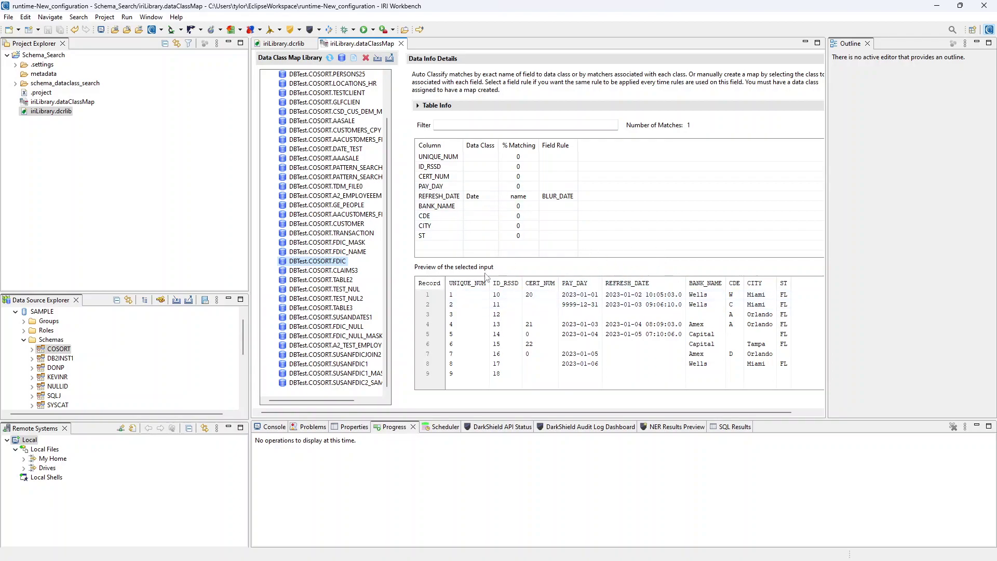
scroll(338, 196, "up", 2)
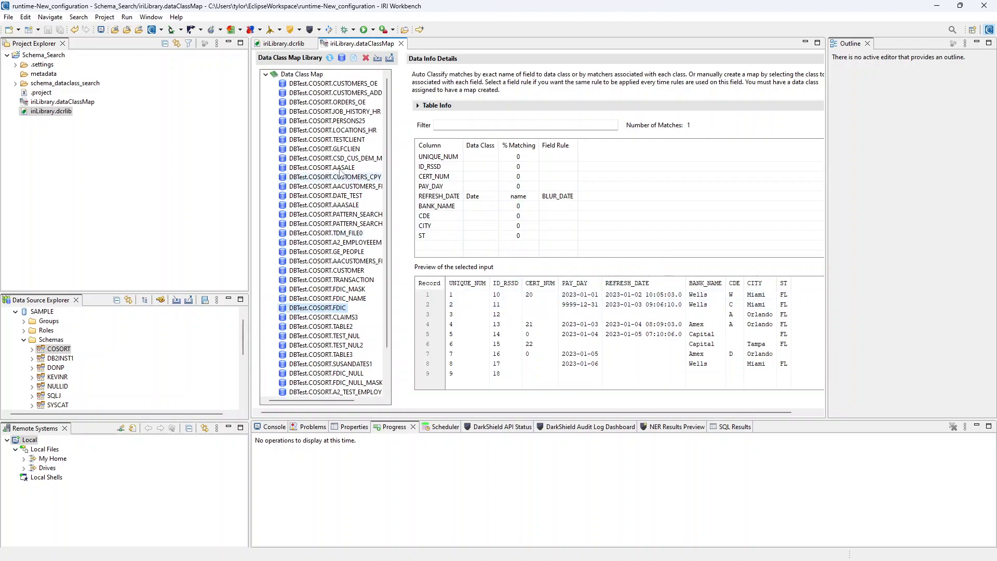
left_click(351, 131)
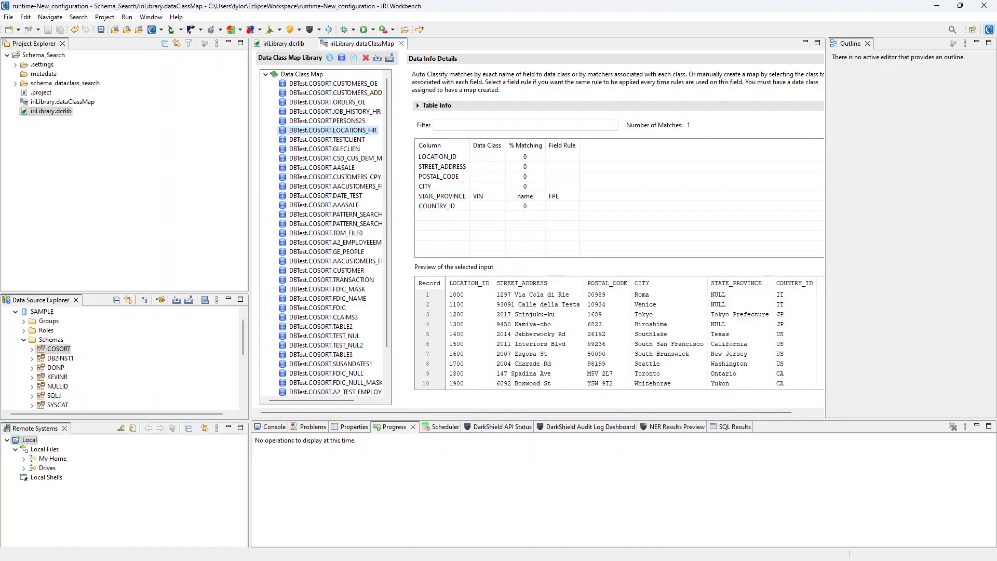